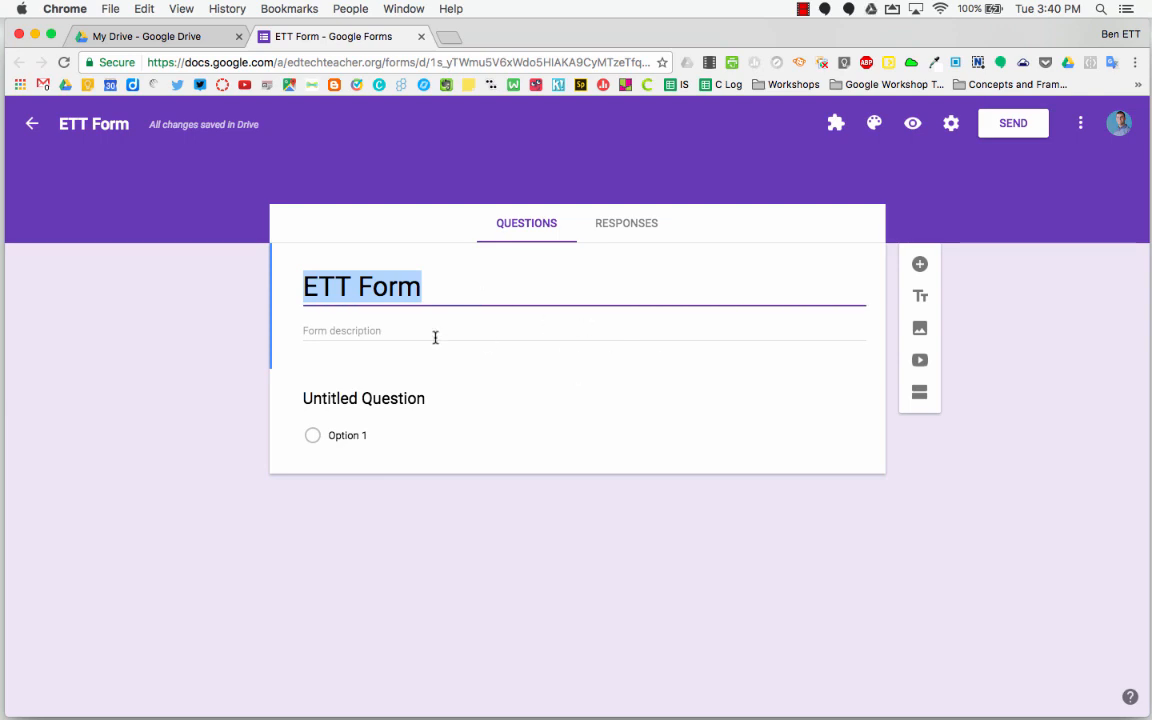
Title the first question "What is your name?" and add a second question below it
click(365, 328)
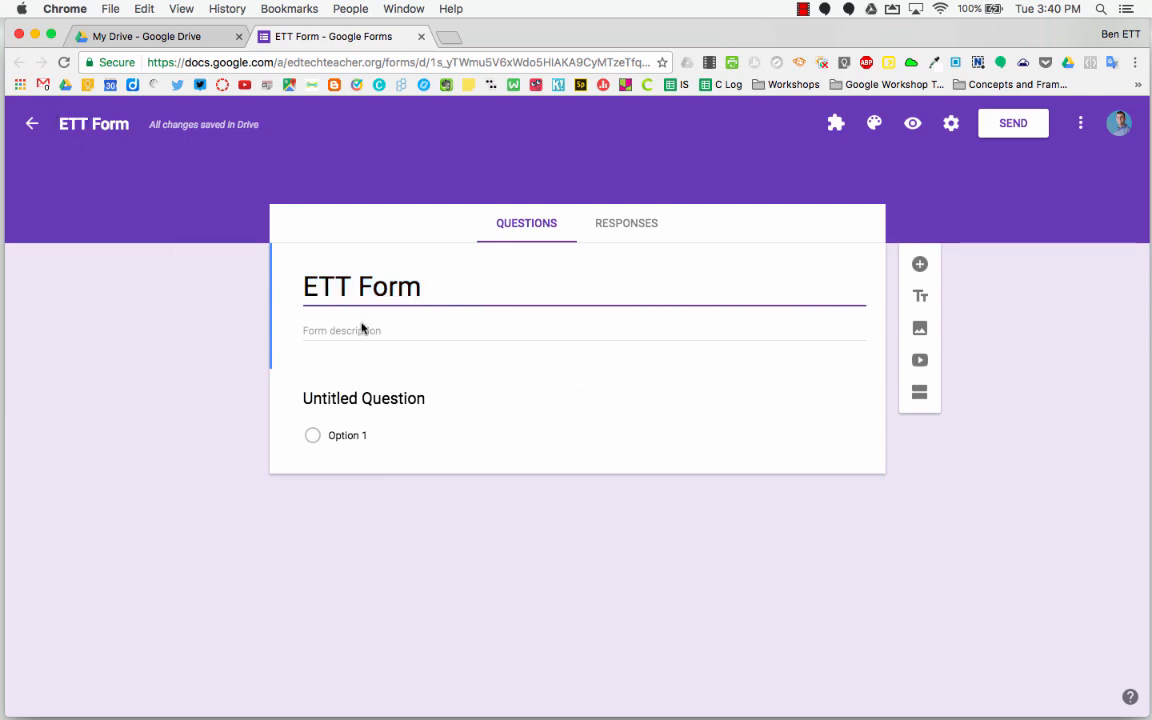
click(380, 328)
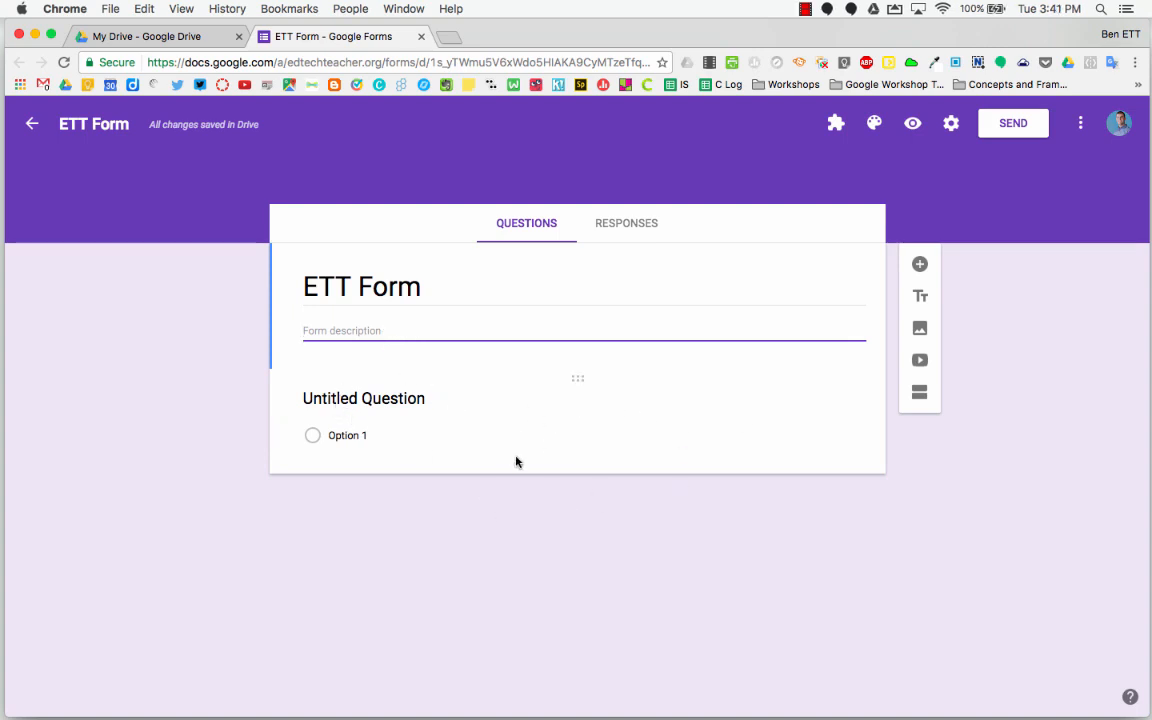
click(478, 406)
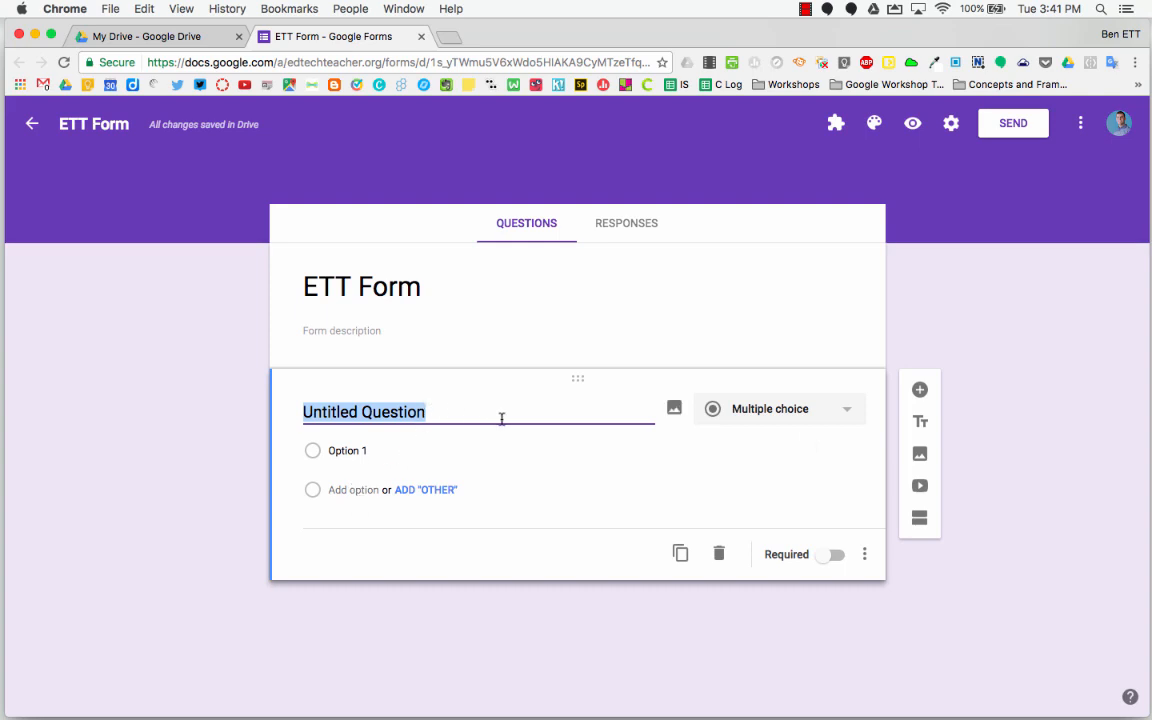
text(What)
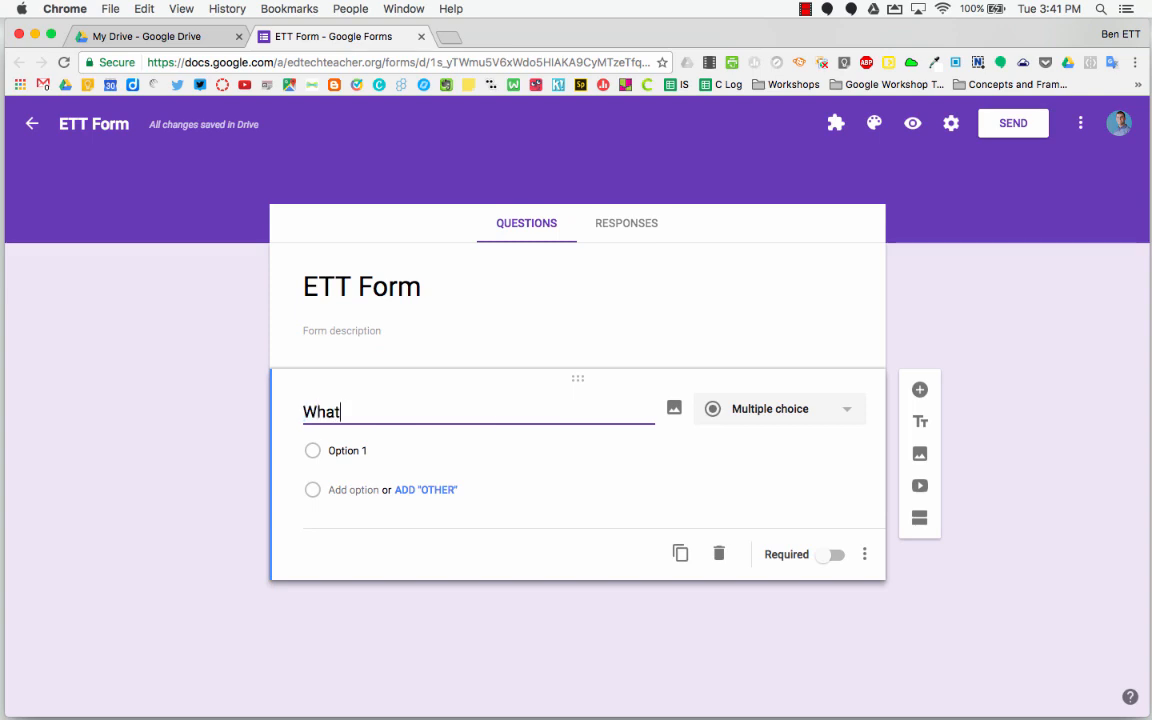
text( is your name)
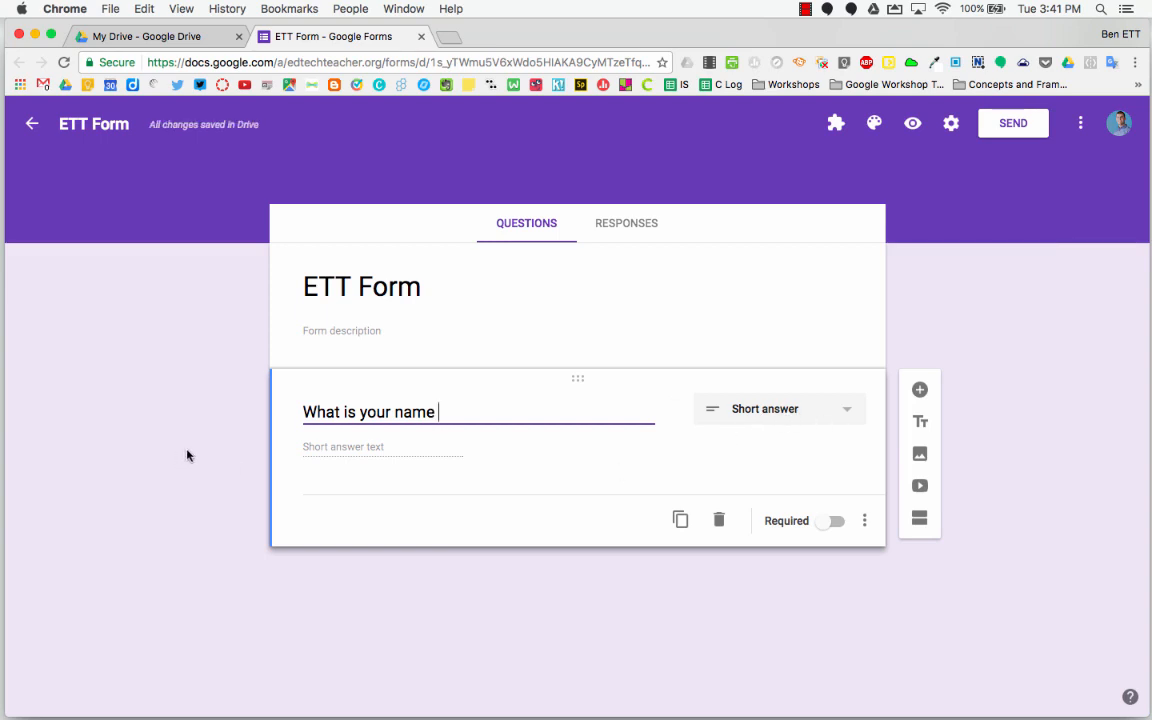
key(BackSpace)
text(?)
click(920, 391)
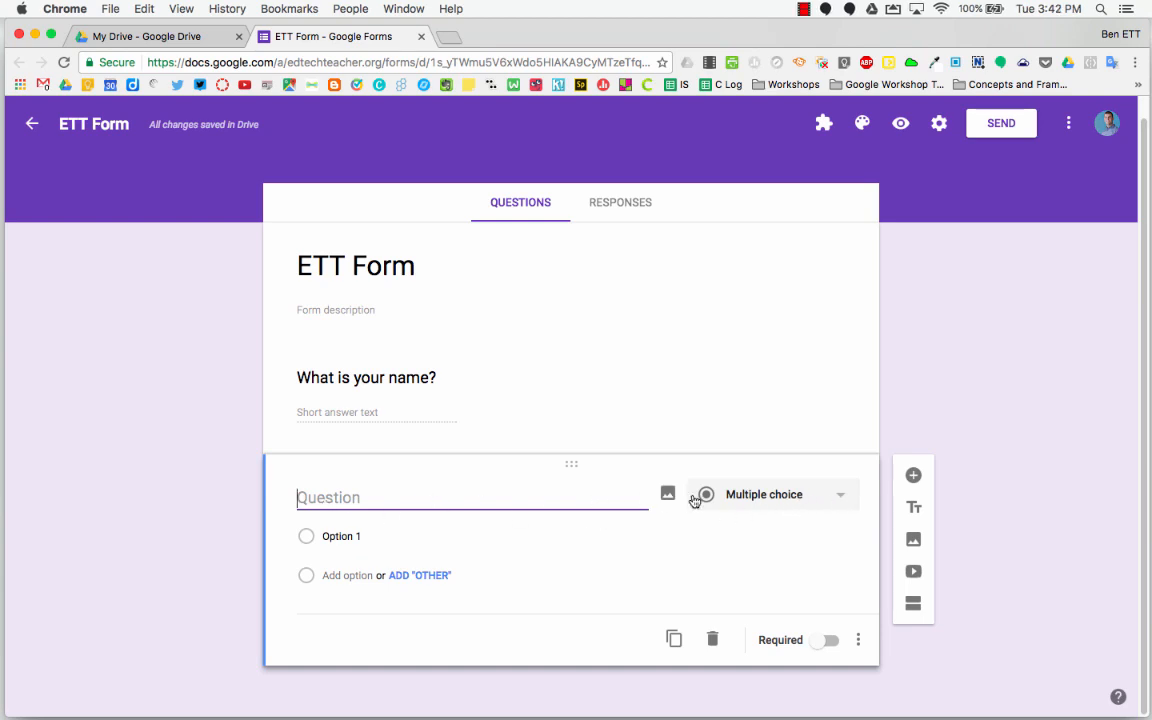
Change the second question's type to Linear scale and view the choices for the scale's upper limit
click(839, 500)
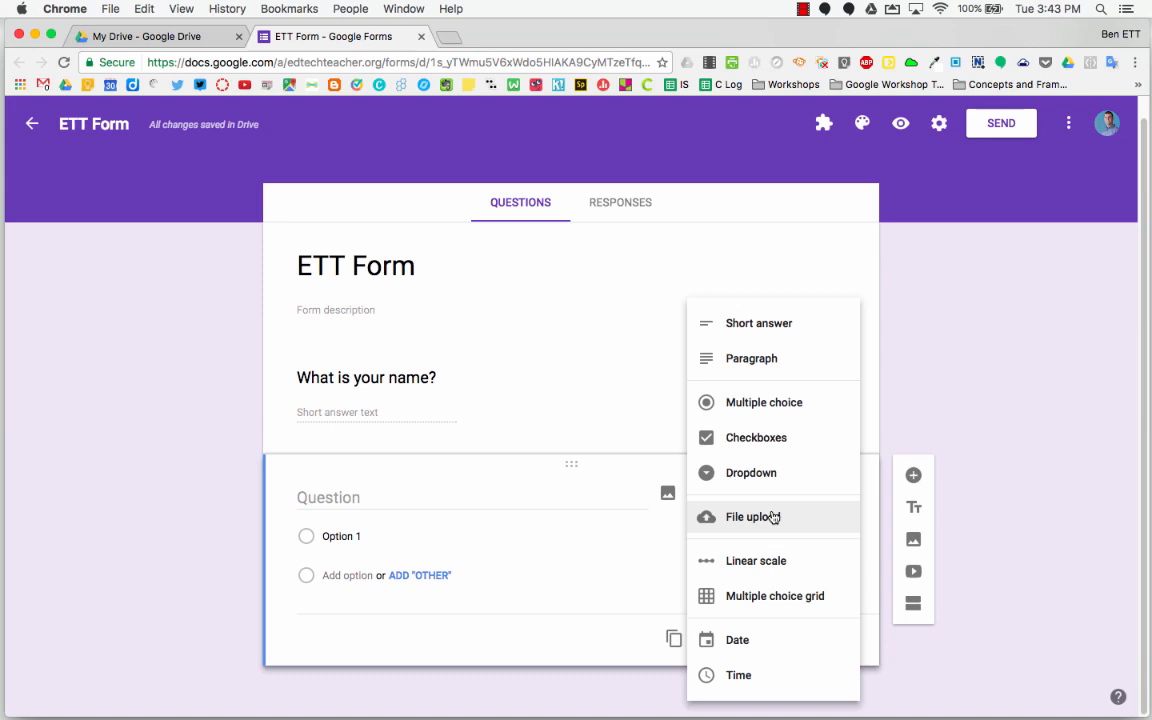
click(781, 564)
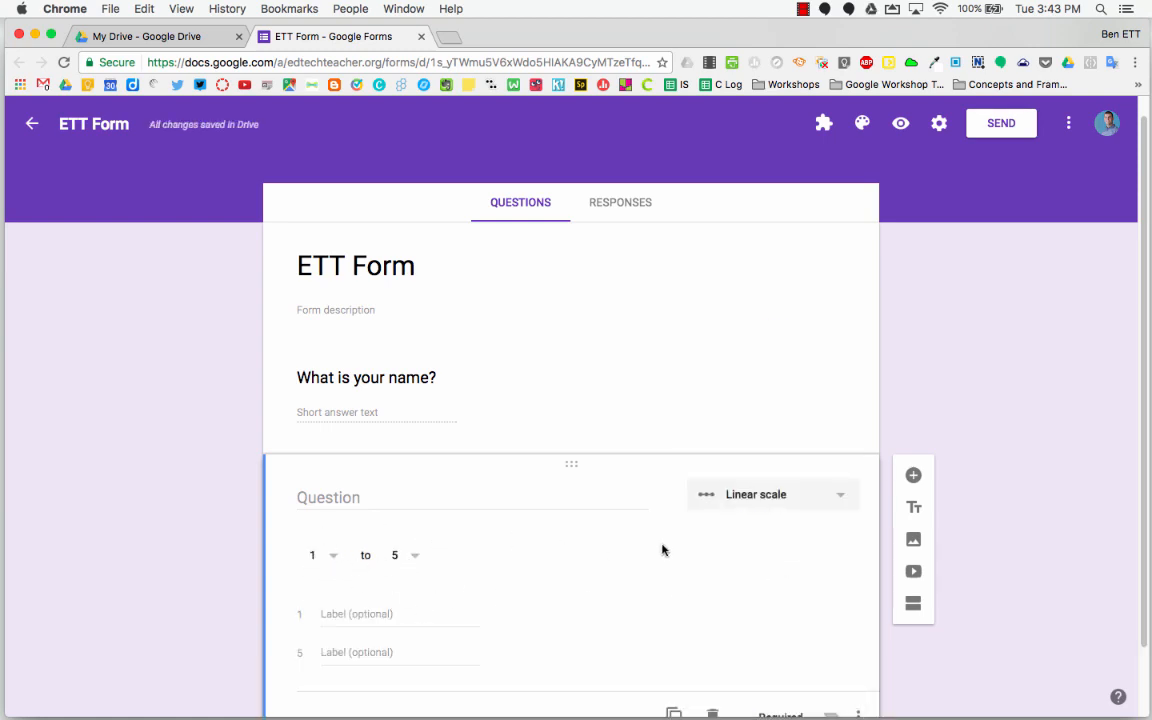
click(400, 554)
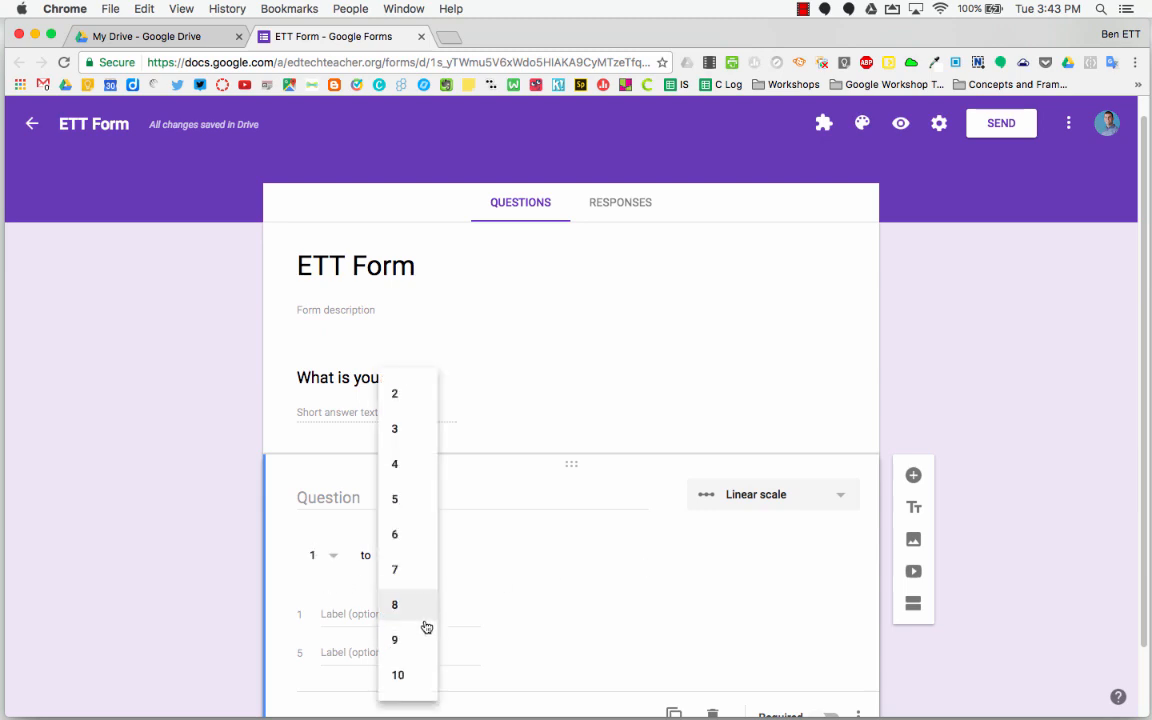
click(488, 558)
Change the second question to a Multiple choice grid with four rows and three columns, keeping the default labels
click(776, 502)
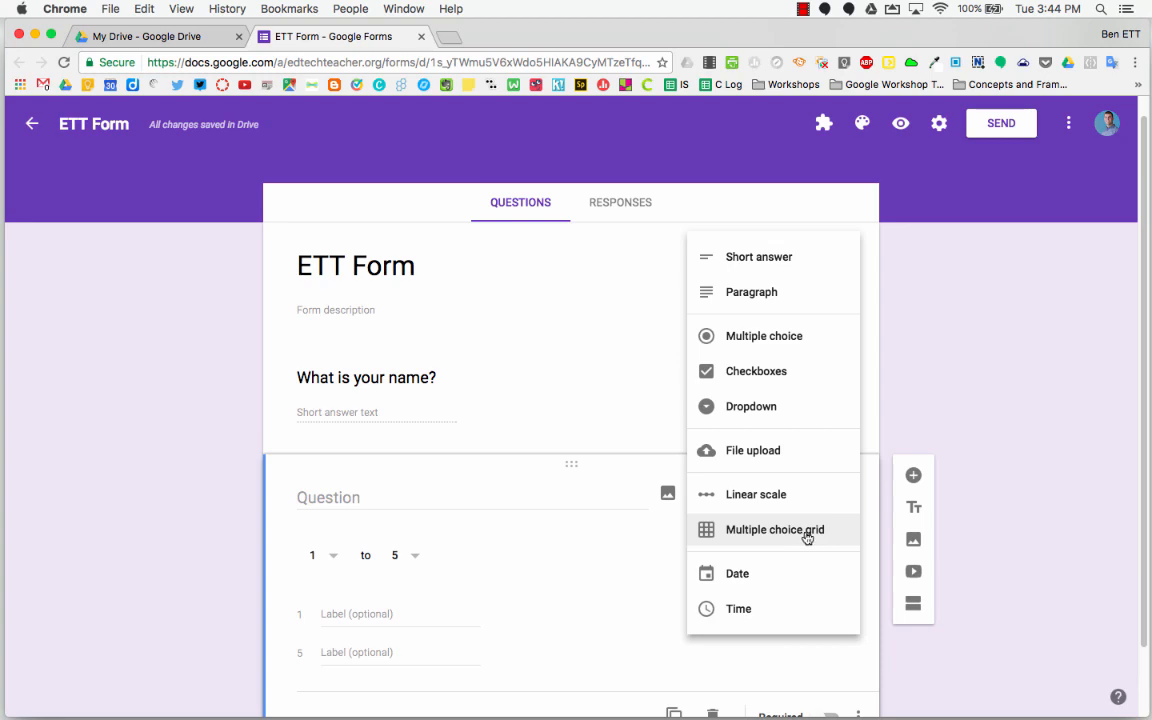
click(806, 537)
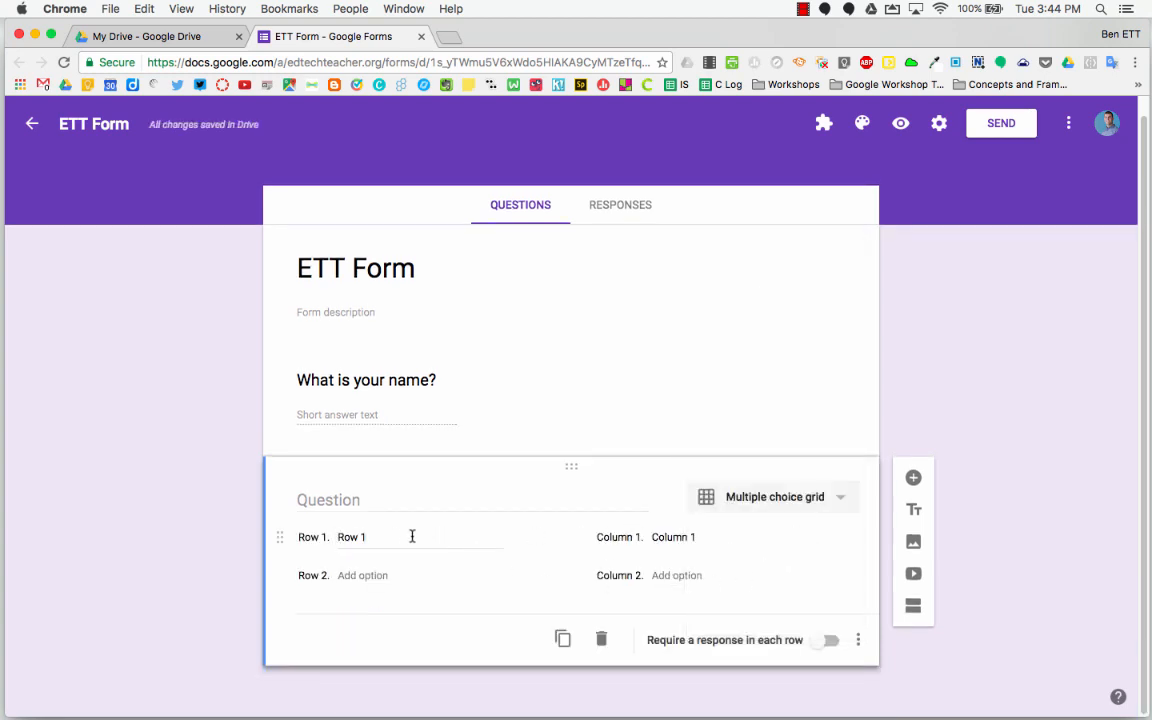
click(375, 538)
click(385, 576)
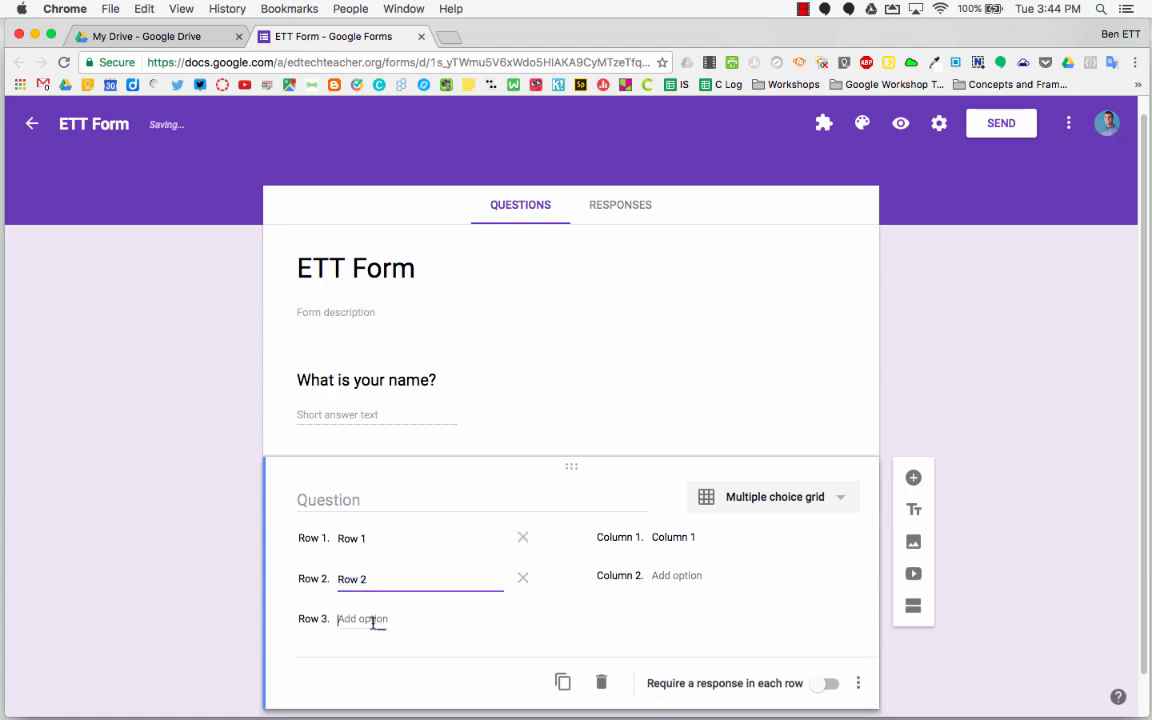
click(373, 619)
click(380, 659)
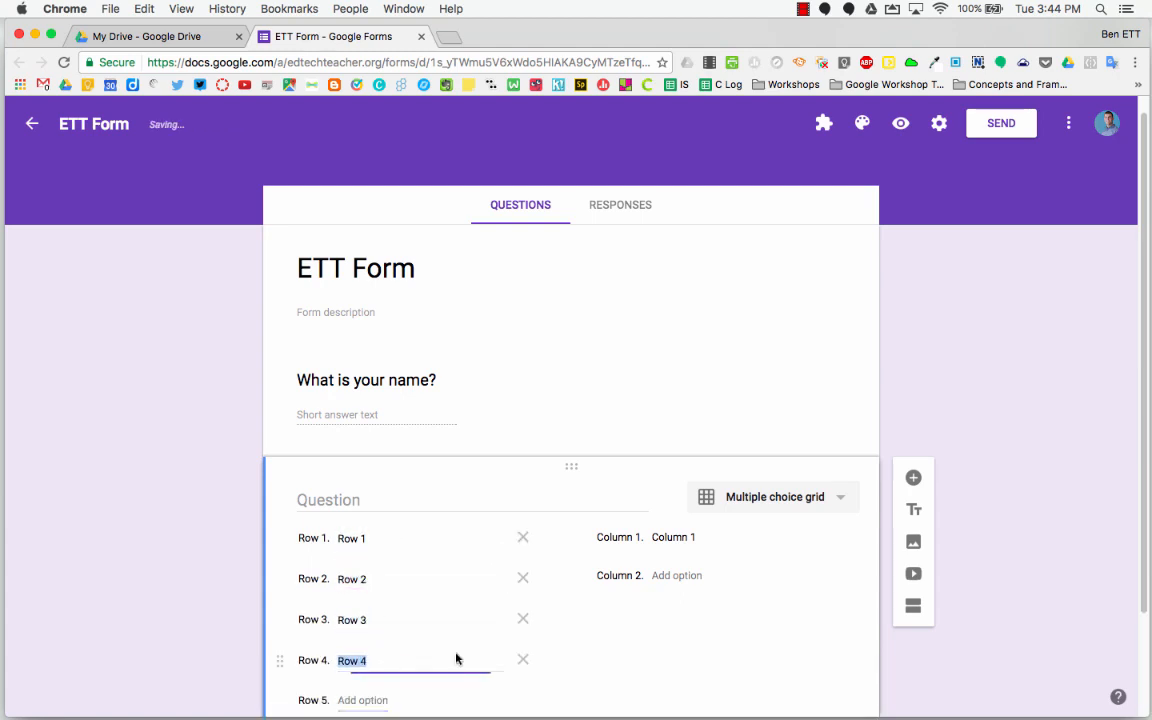
click(690, 578)
click(676, 619)
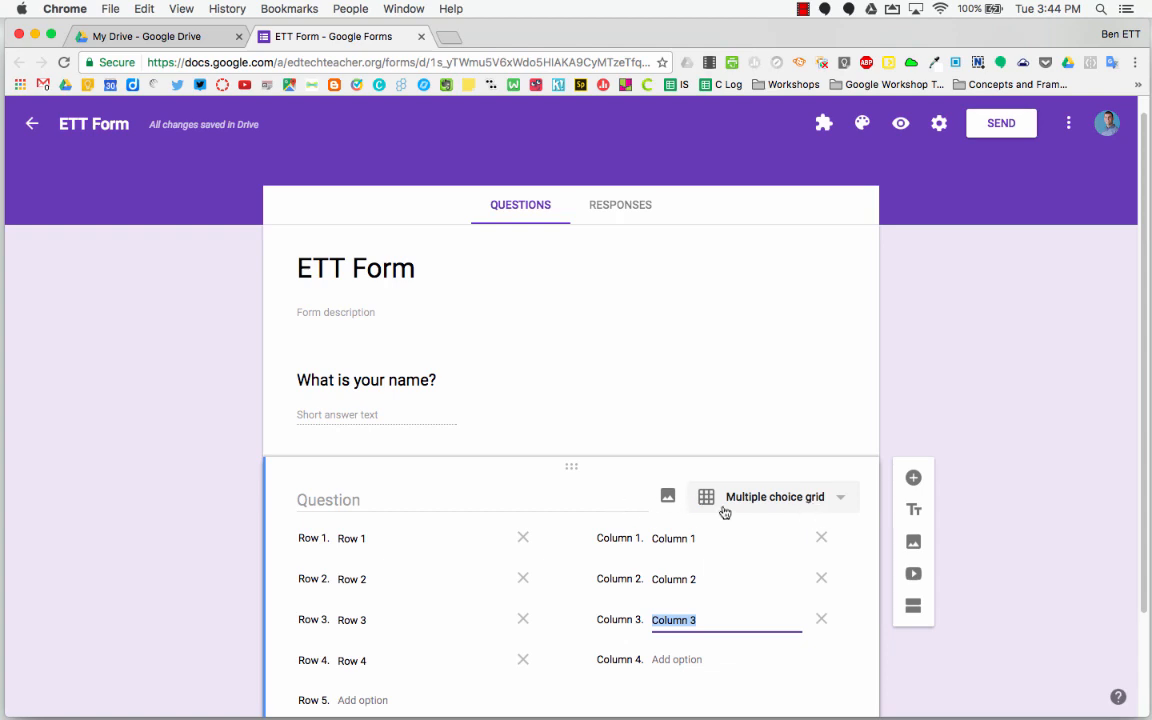
Try the Date type and the Time type on the second question
click(826, 499)
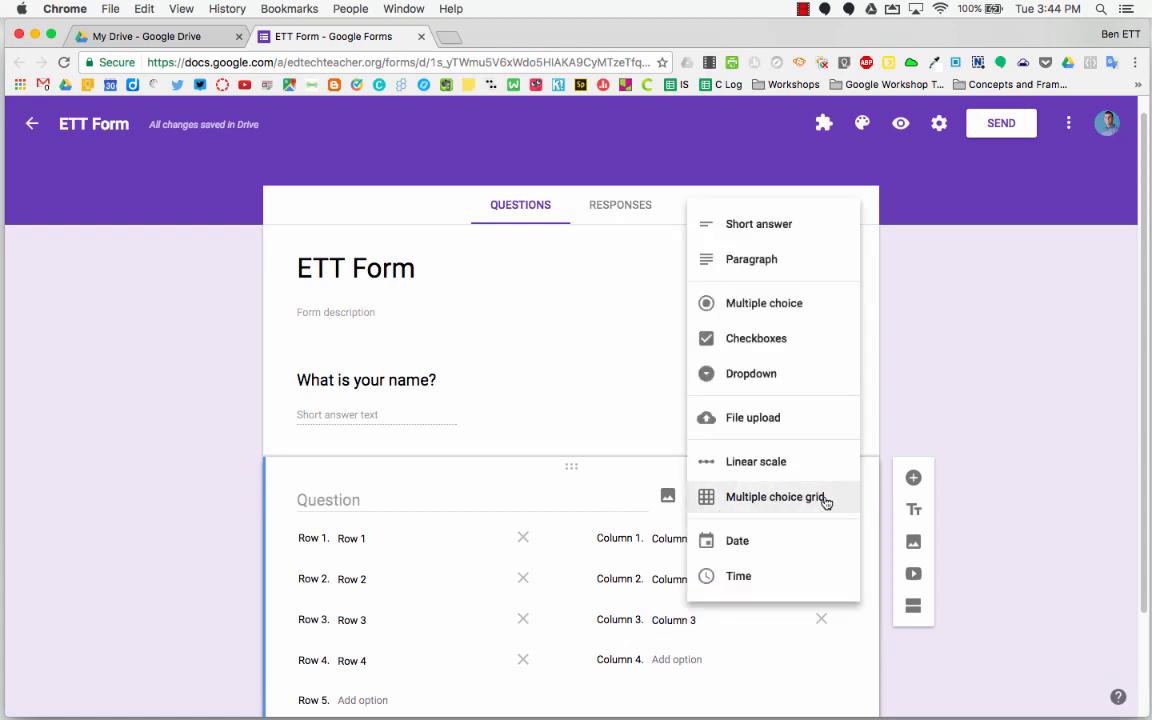
click(813, 544)
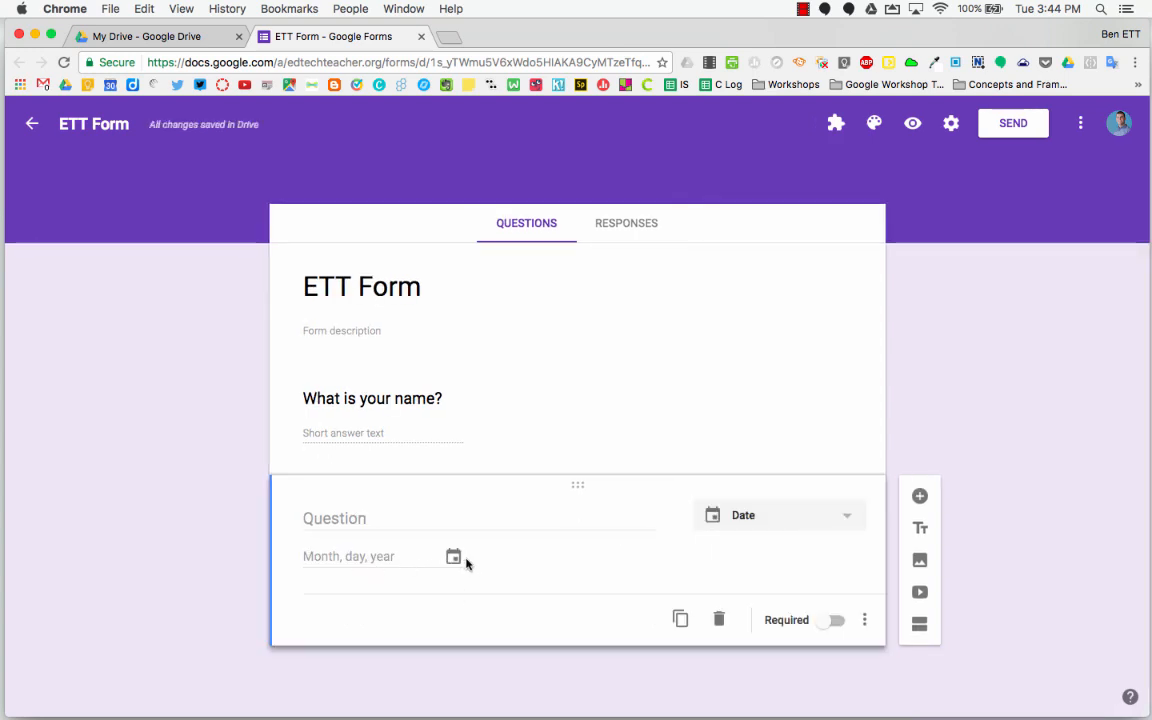
click(753, 524)
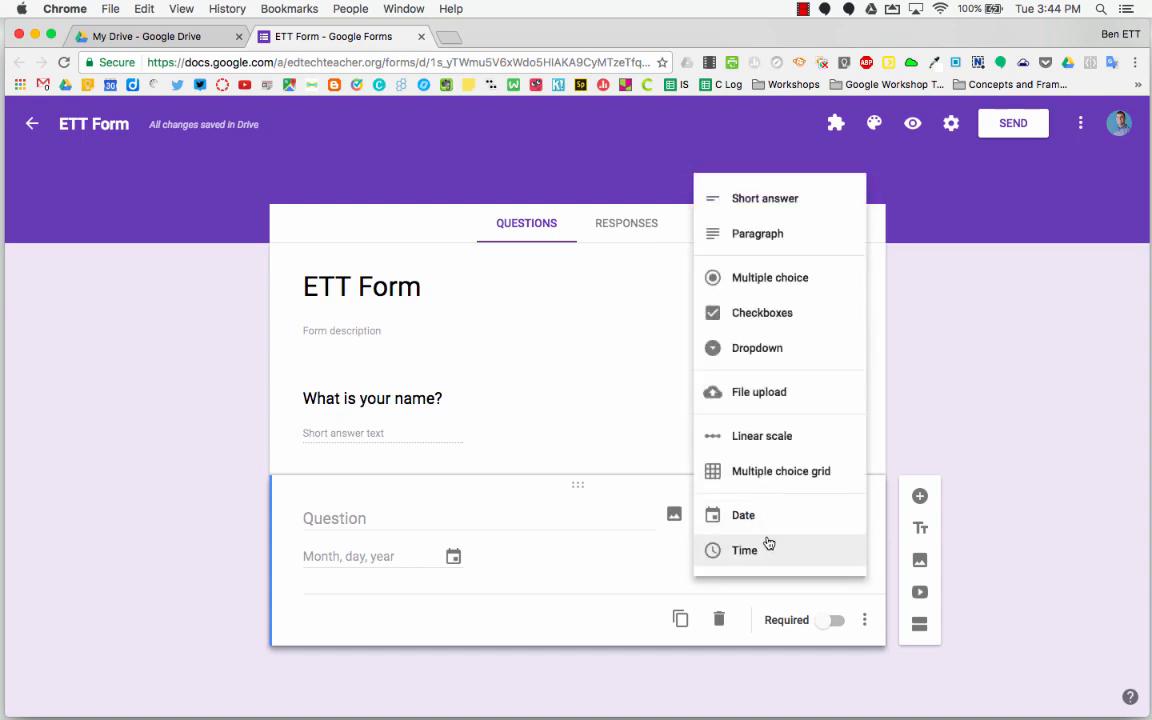
click(757, 564)
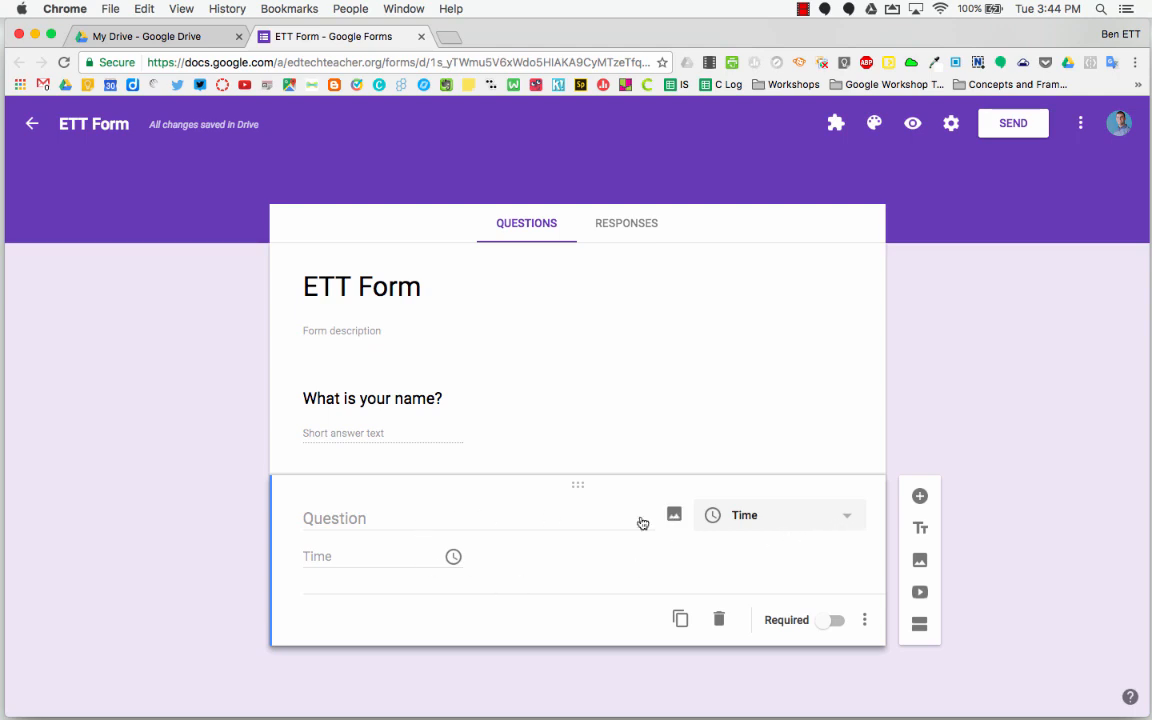
Make the second question a Multiple choice one asking "Do you want to come on the trip?" with all suggested answers: Yes, No and Maybe
click(850, 526)
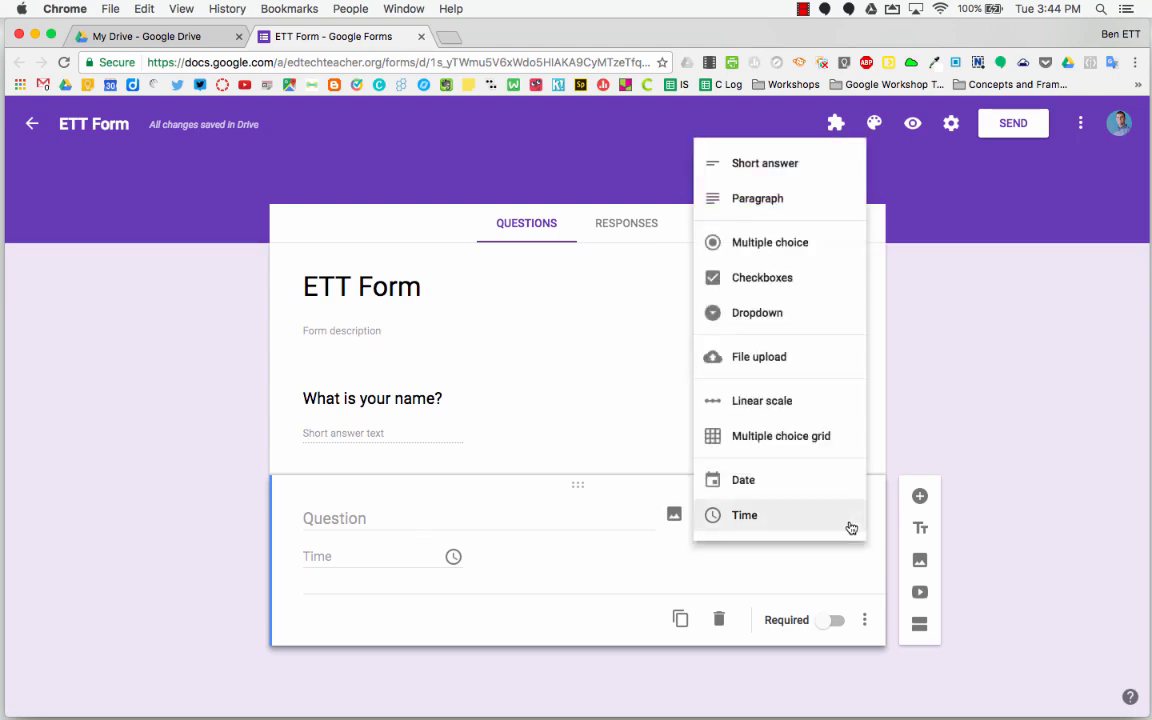
click(811, 250)
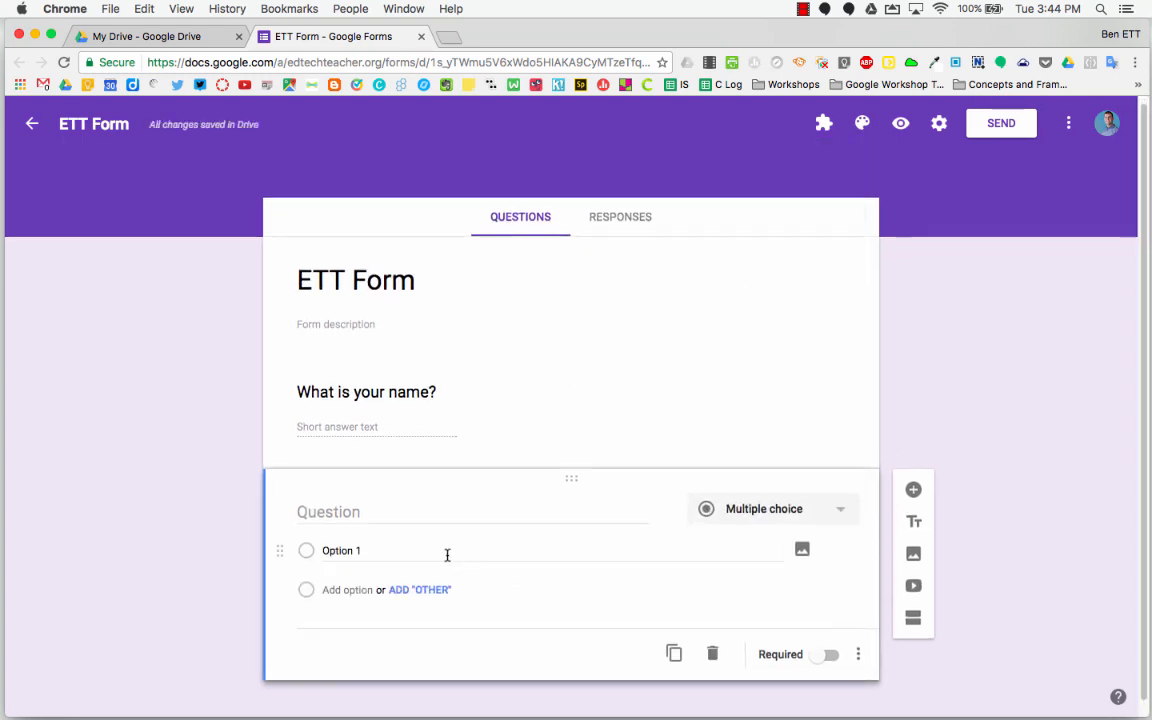
click(403, 514)
text(Do you want to)
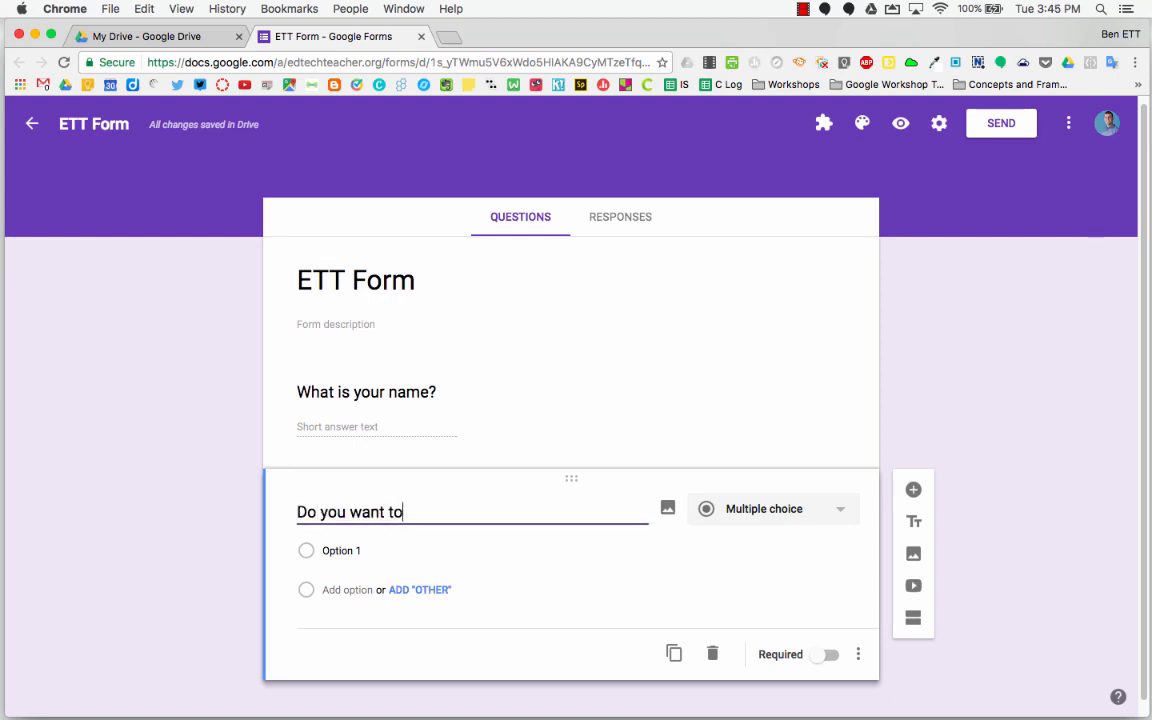
text( come on)
text( thr)
text( trip?)
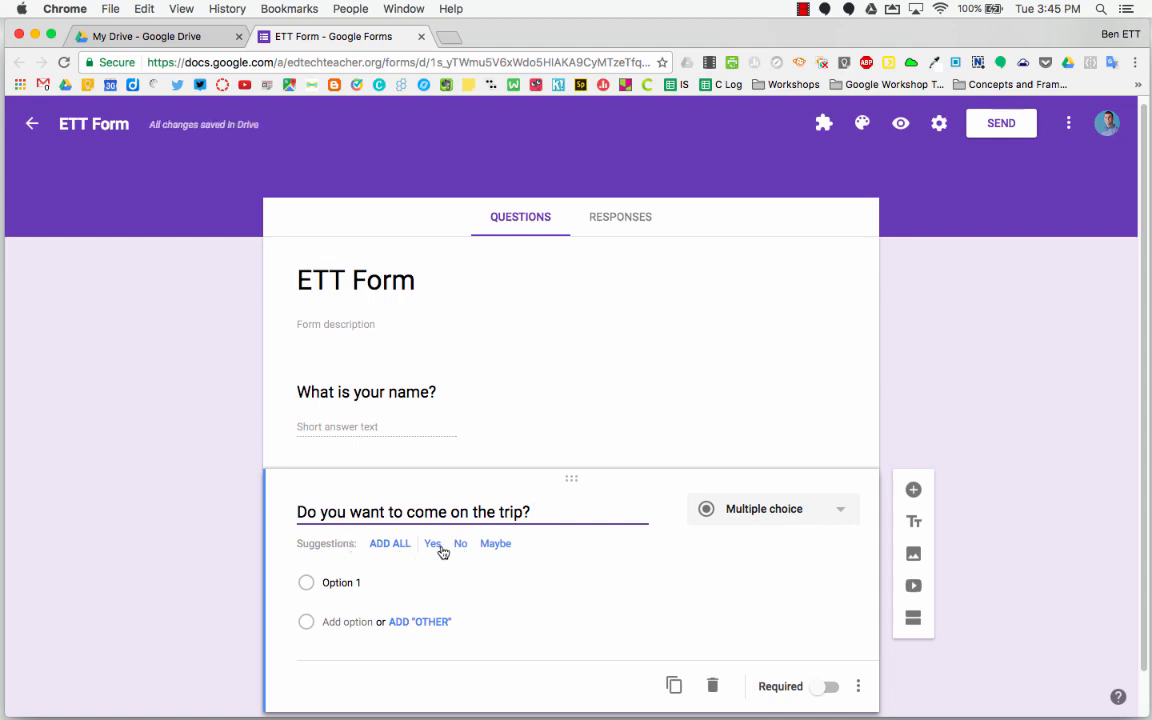
click(391, 545)
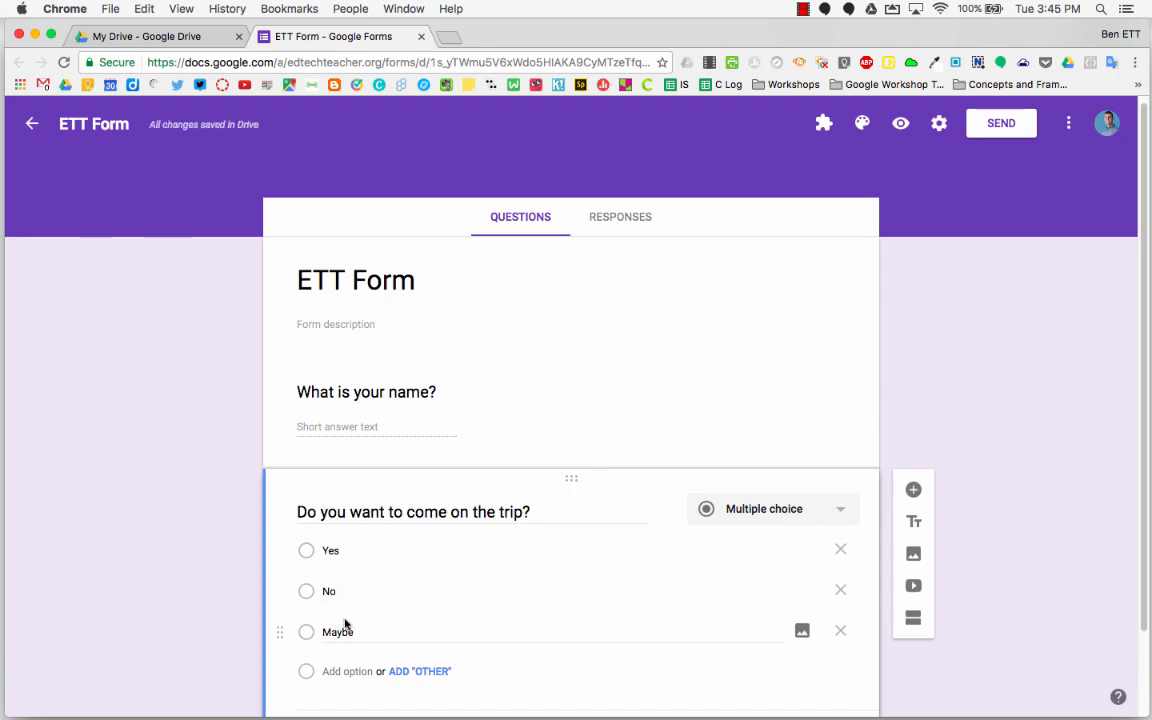
Insert the "Early Bird Registration Open" image from the Photos from posts album into the Yes option
scroll(941, 455, down, 3)
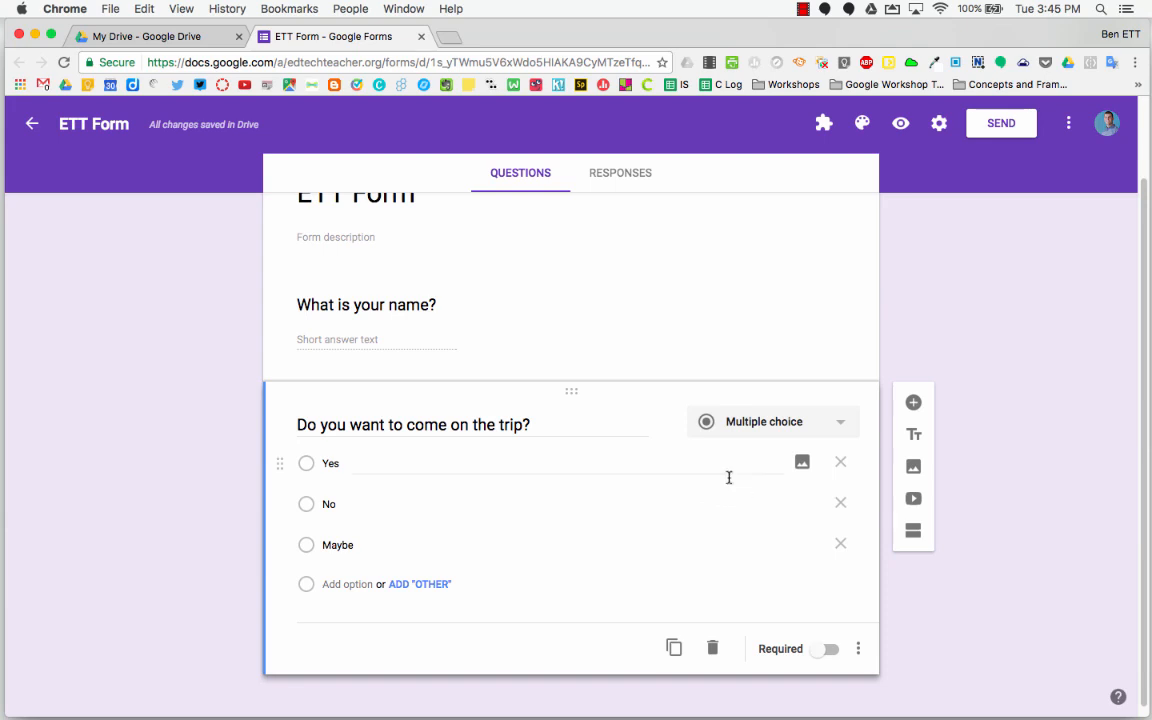
click(803, 465)
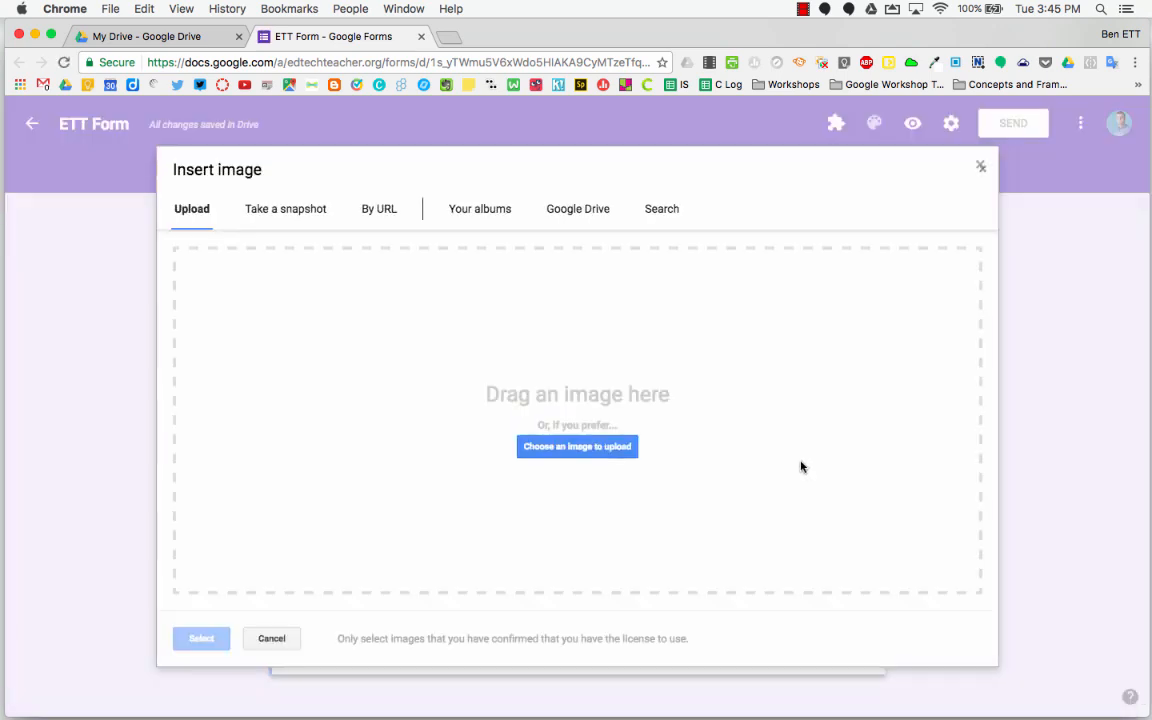
click(501, 219)
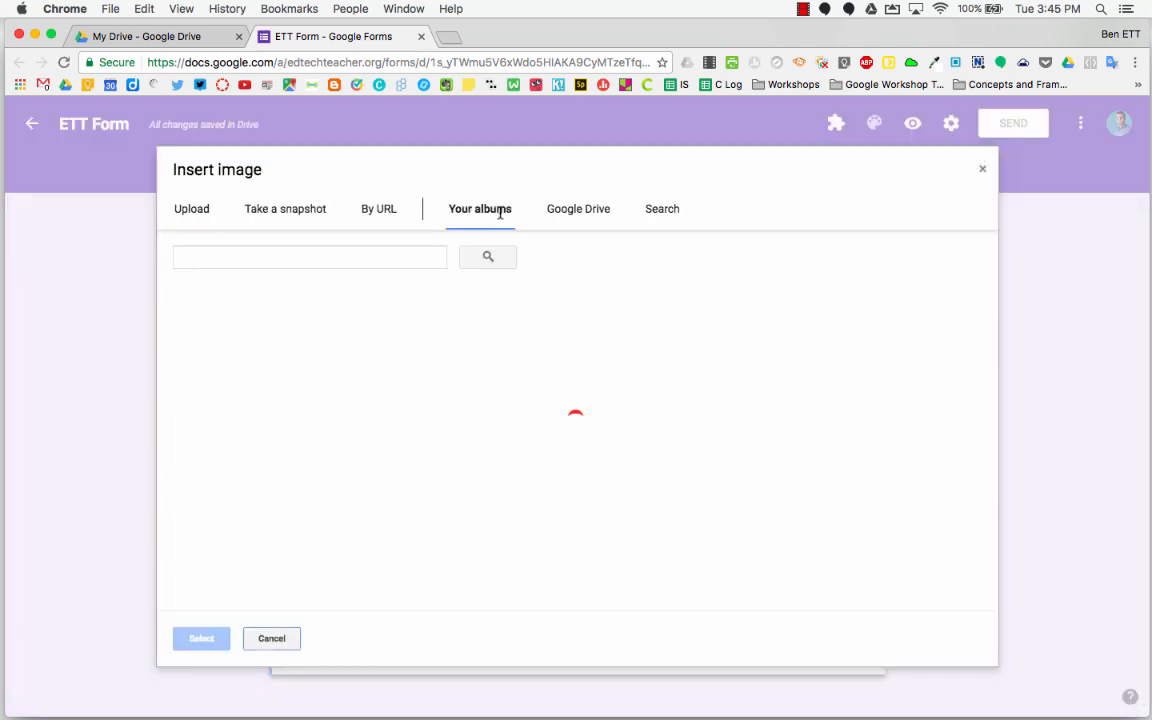
double_click(239, 335)
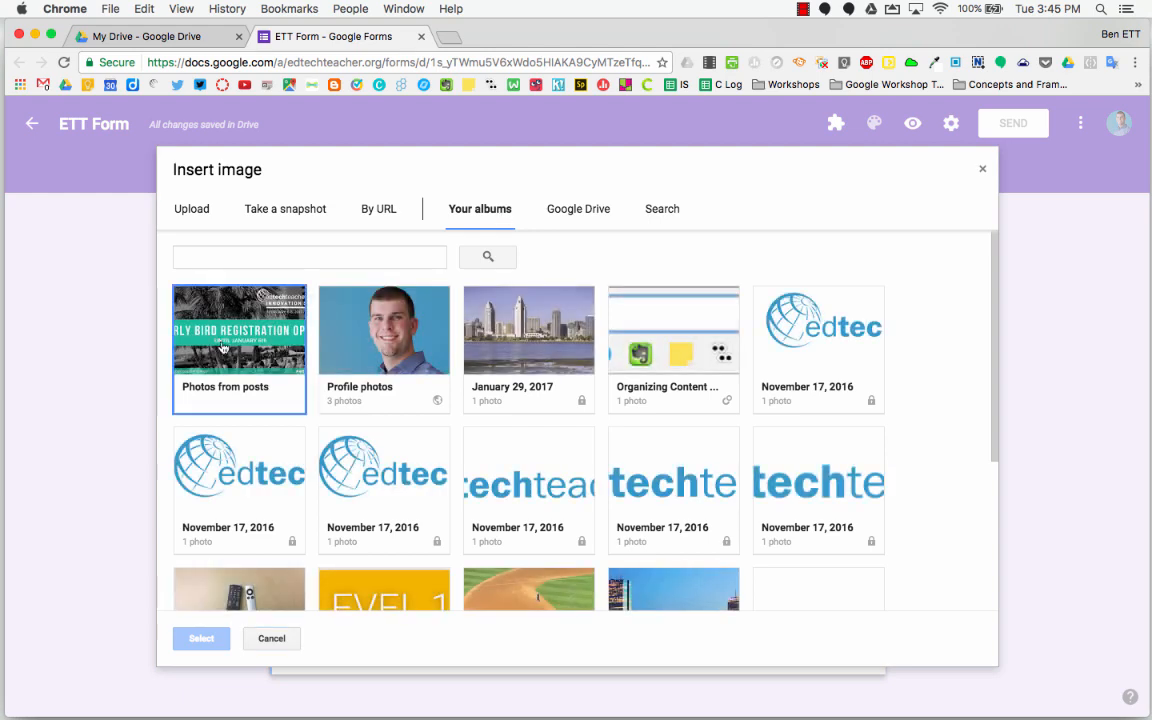
double_click(219, 345)
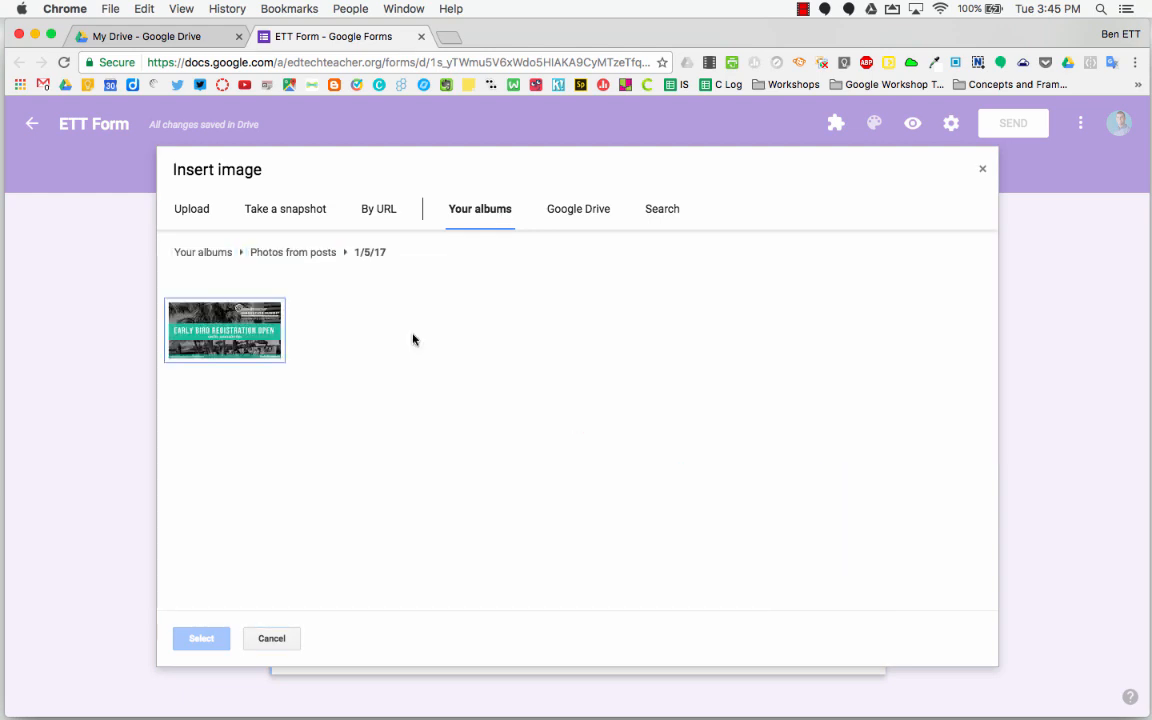
click(203, 350)
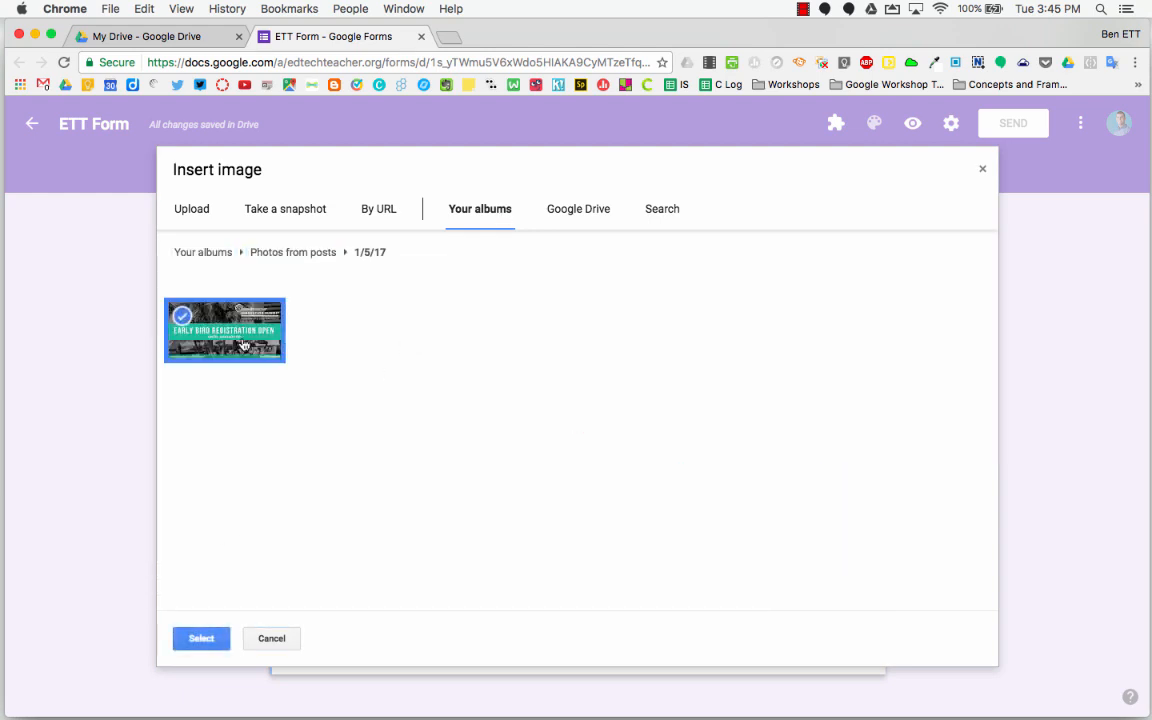
click(203, 640)
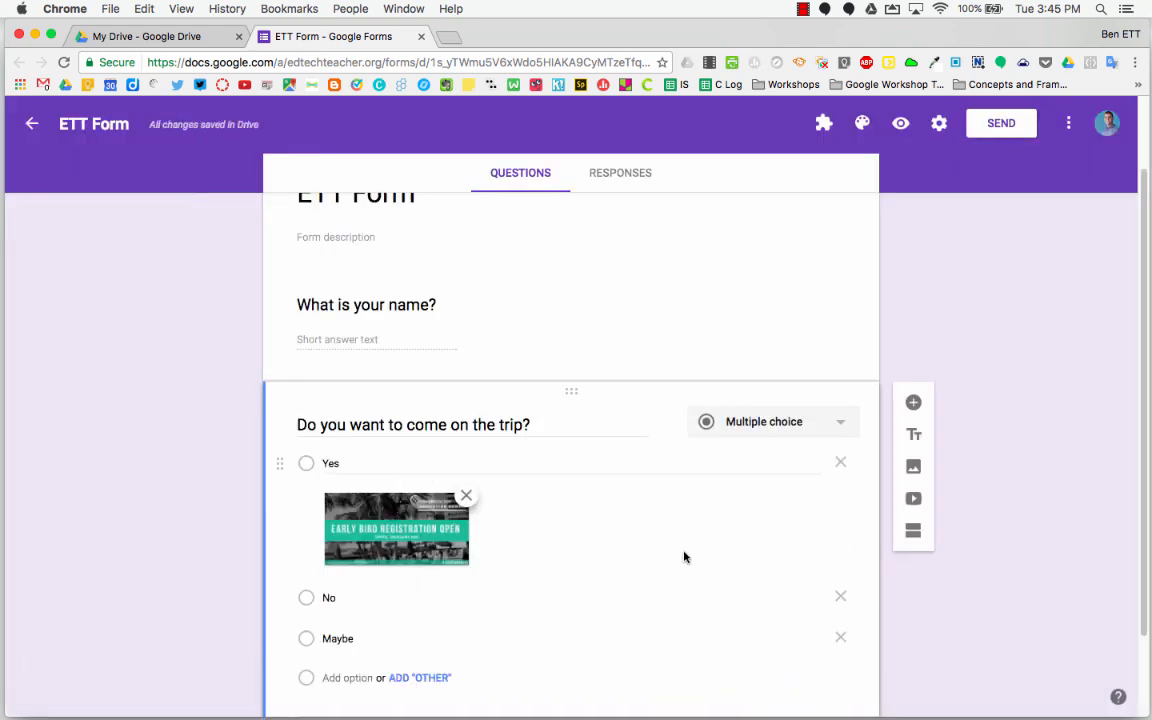
Insert the city skyline photo from the January 29, 2017 album into the No option
scroll(684, 555, down, 2)
click(802, 500)
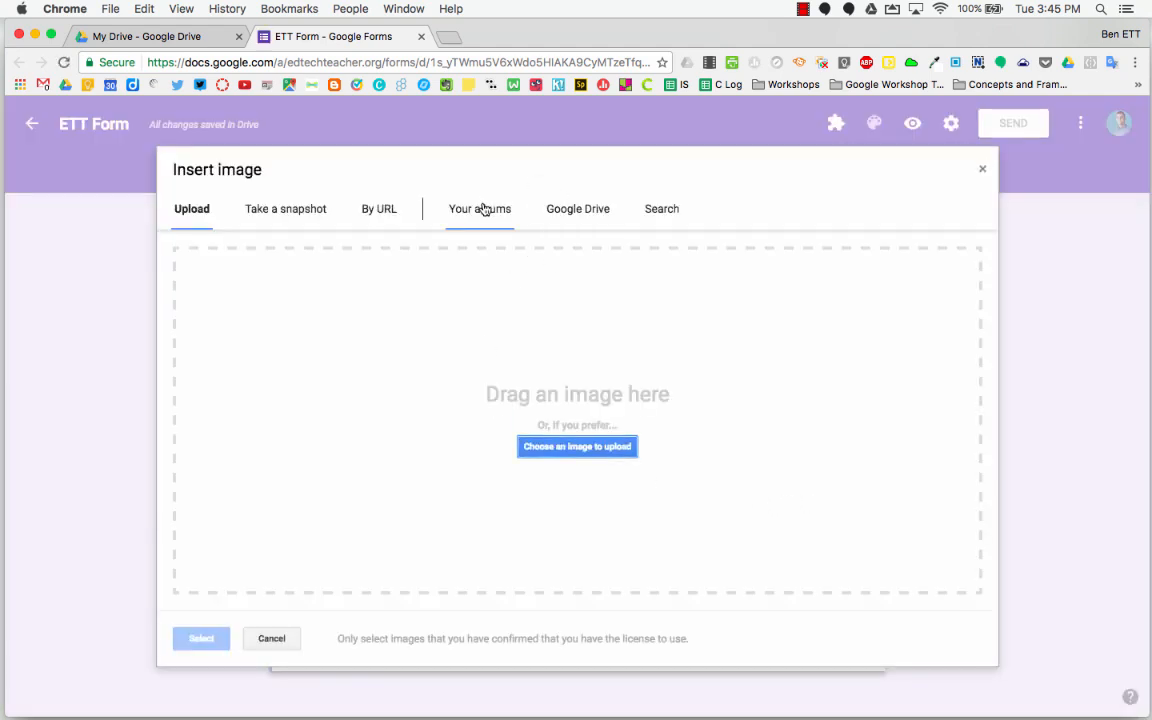
click(484, 209)
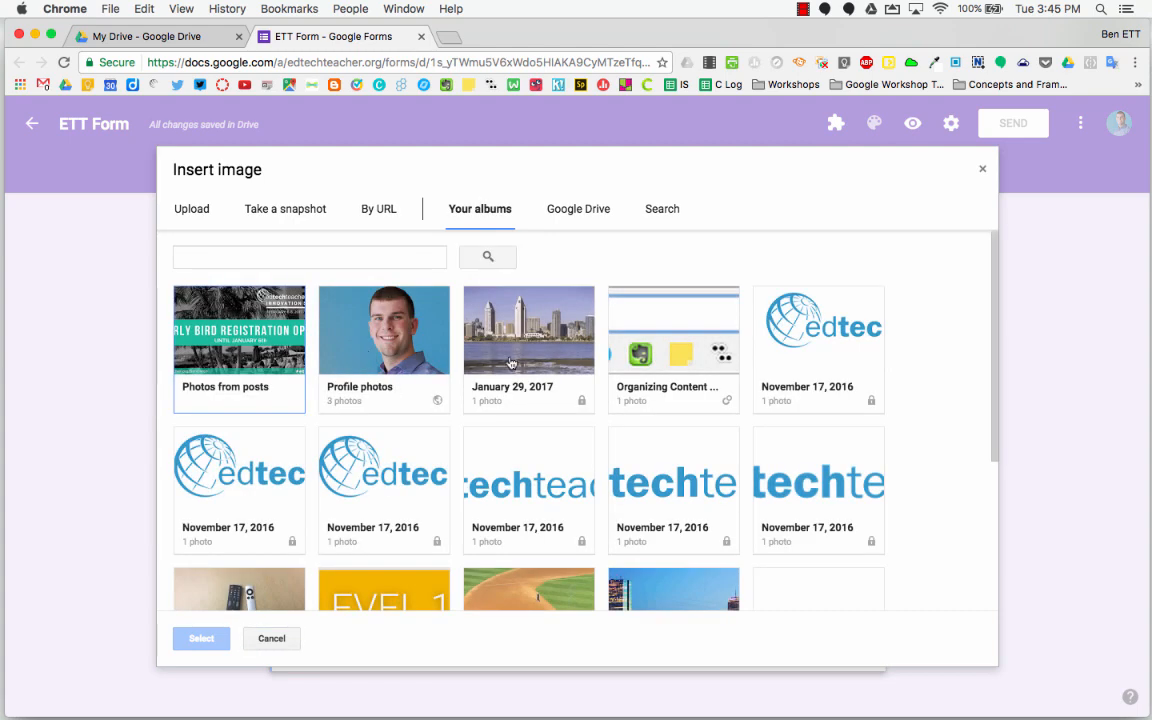
click(489, 363)
click(250, 330)
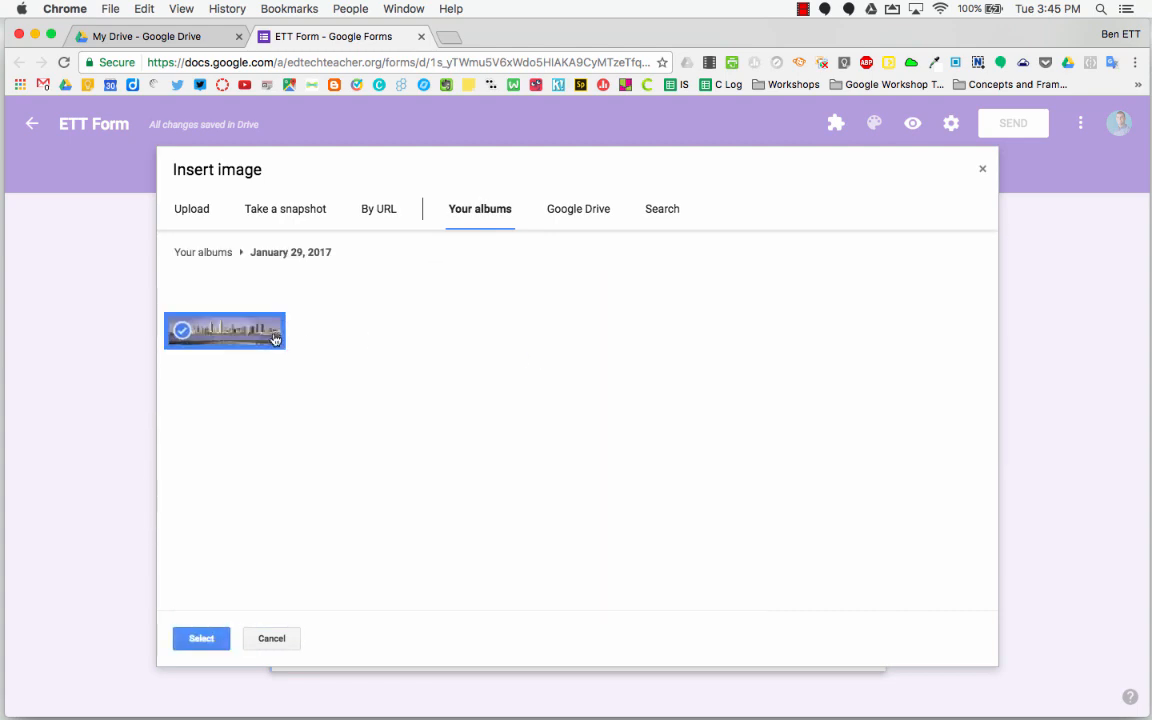
click(201, 639)
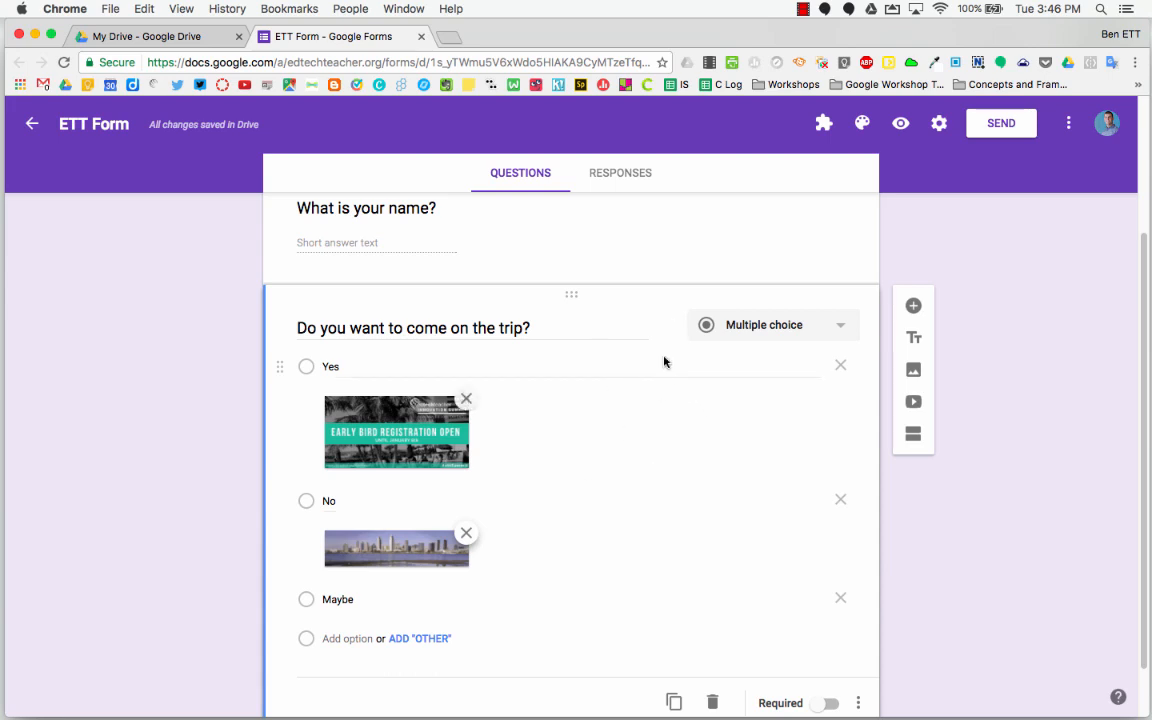
scroll(743, 365, down, 2)
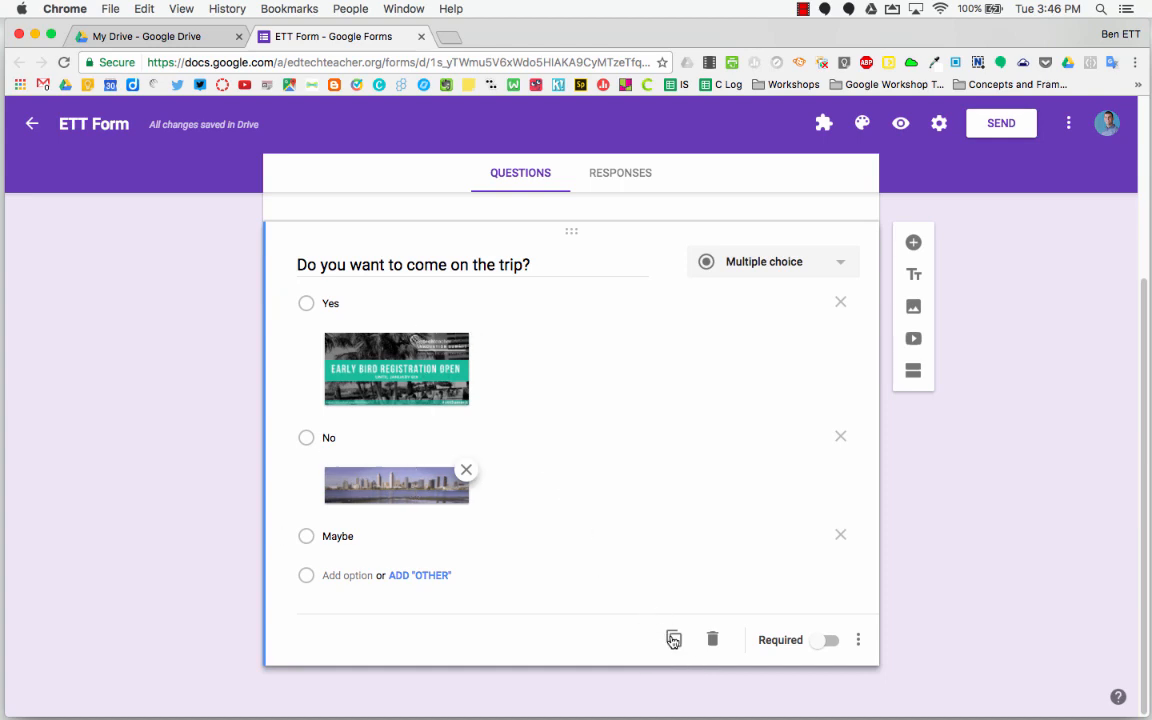
Duplicate the "Do you want to come on the trip?" question and place the cursor in the copy's title
click(675, 643)
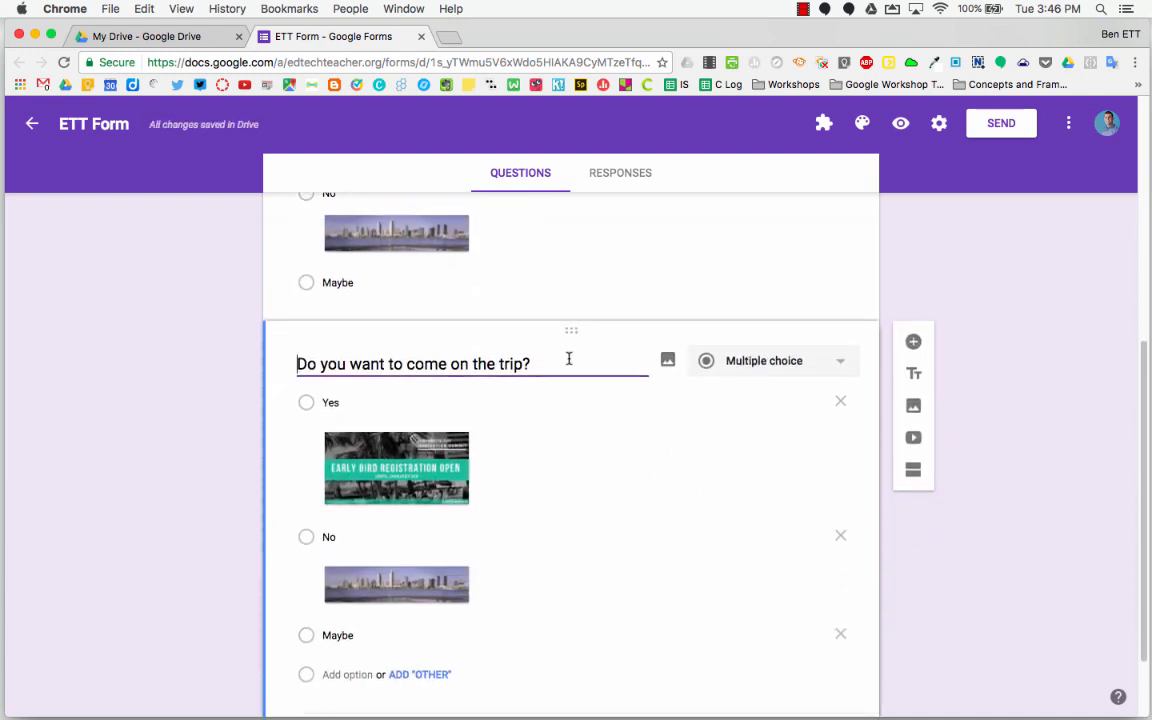
mouse_move(560, 362)
mouse_down()
mouse_move(355, 362)
mouse_move(565, 363)
mouse_up()
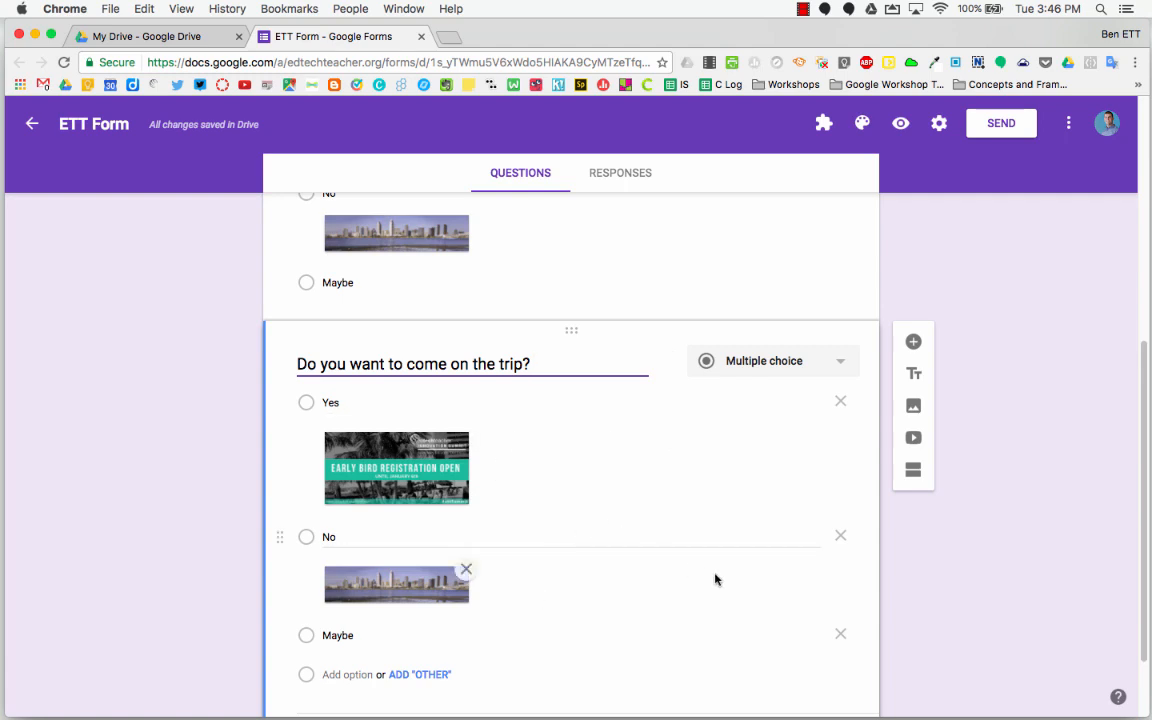
scroll(715, 570, down, 1)
scroll(715, 600, down, 1)
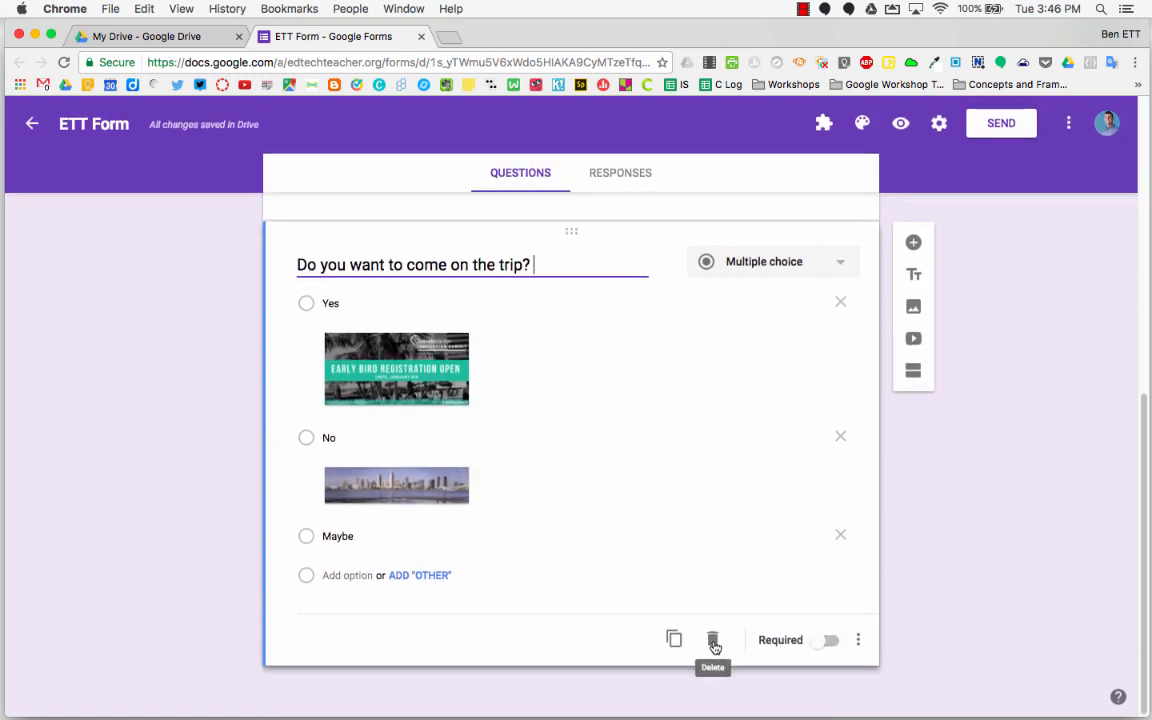
Switch the duplicate trip question's Required setting on and off again, and show its Description field
click(825, 643)
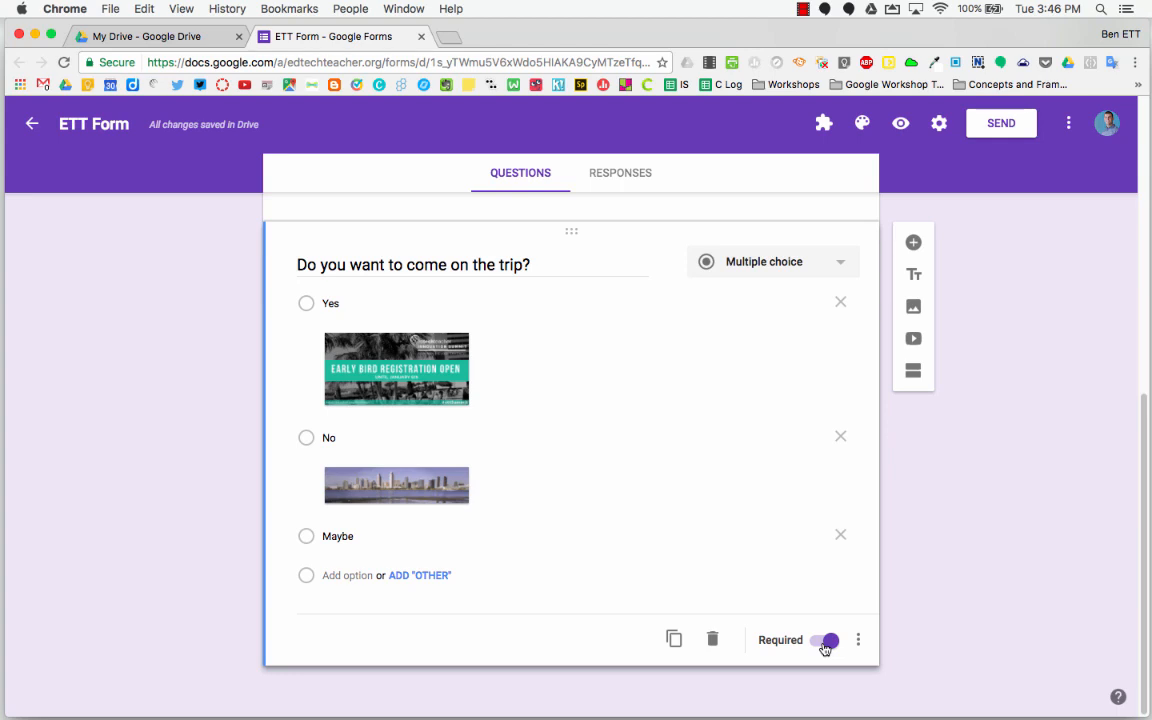
click(825, 645)
click(858, 641)
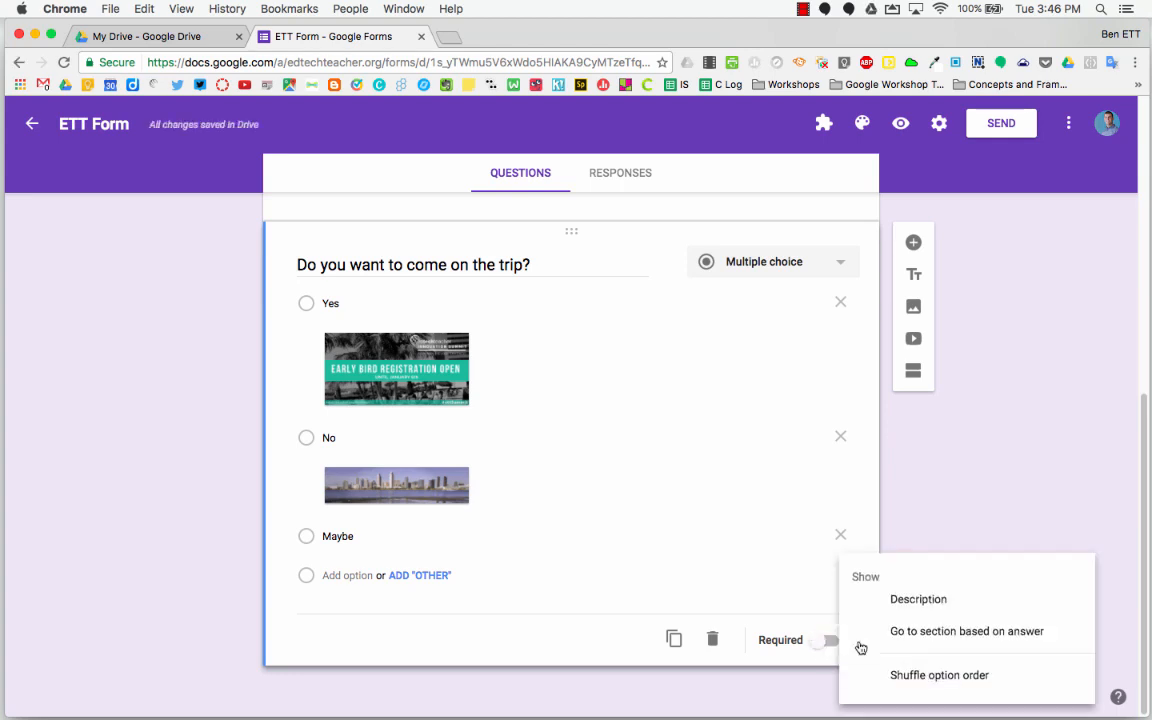
click(904, 603)
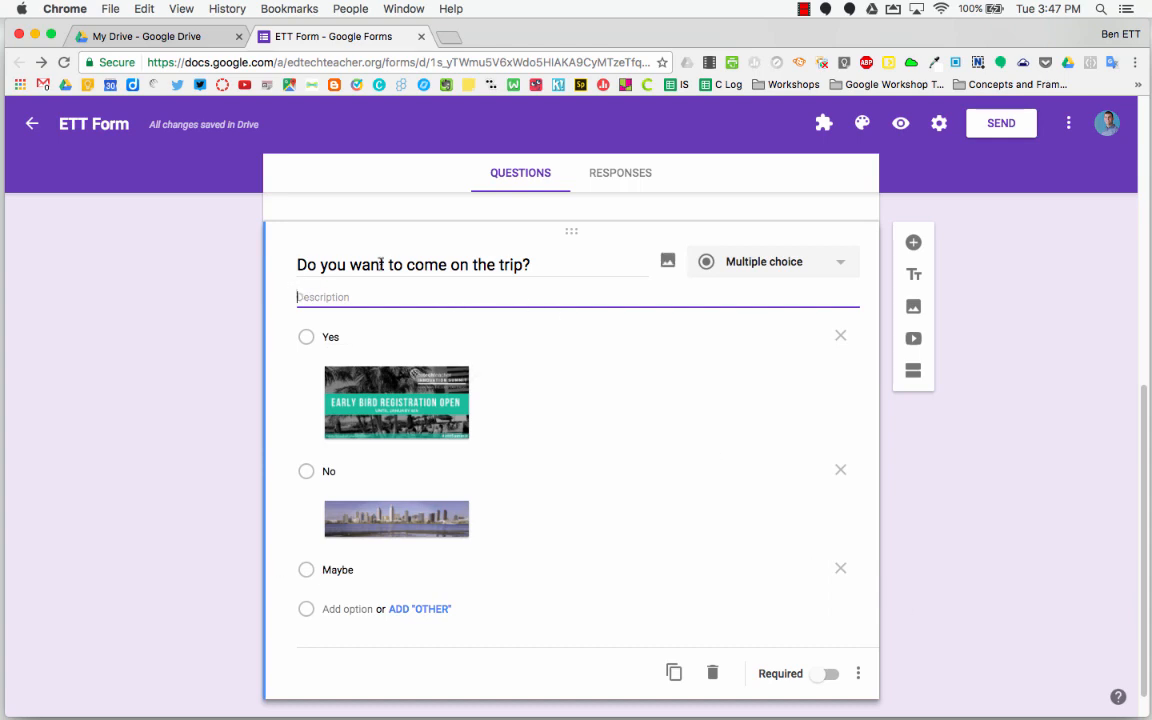
Enable Shuffle option order for the duplicate trip question and check the setting in its additional options
click(859, 677)
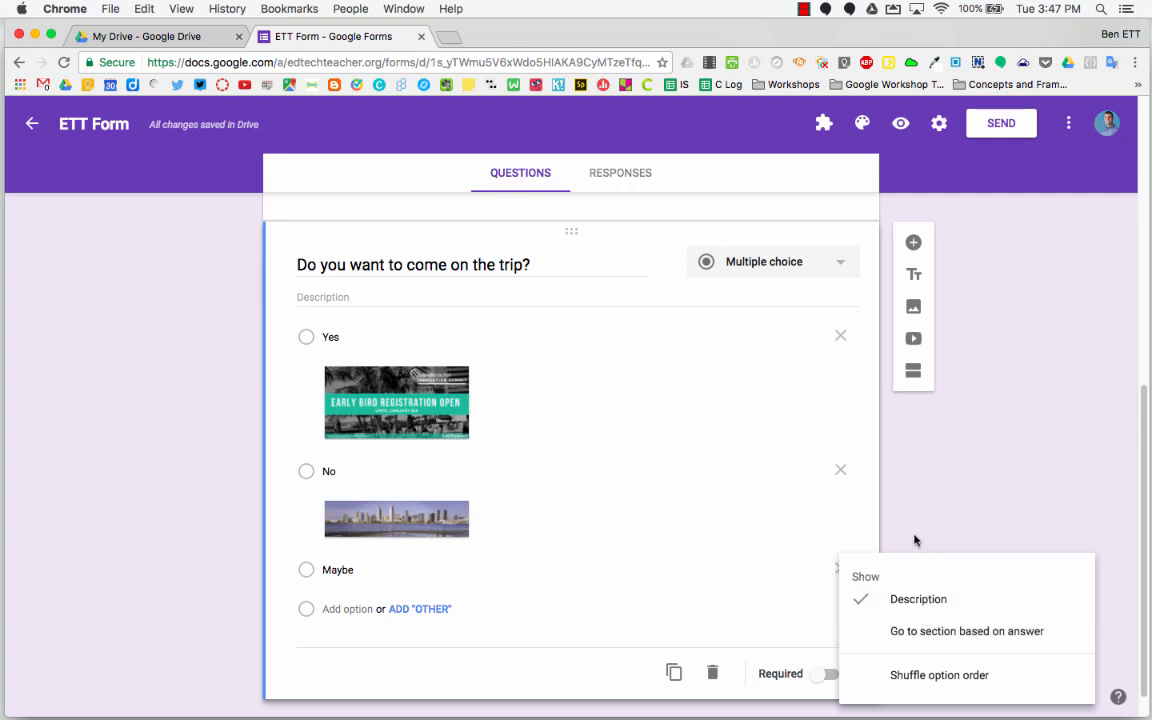
click(913, 496)
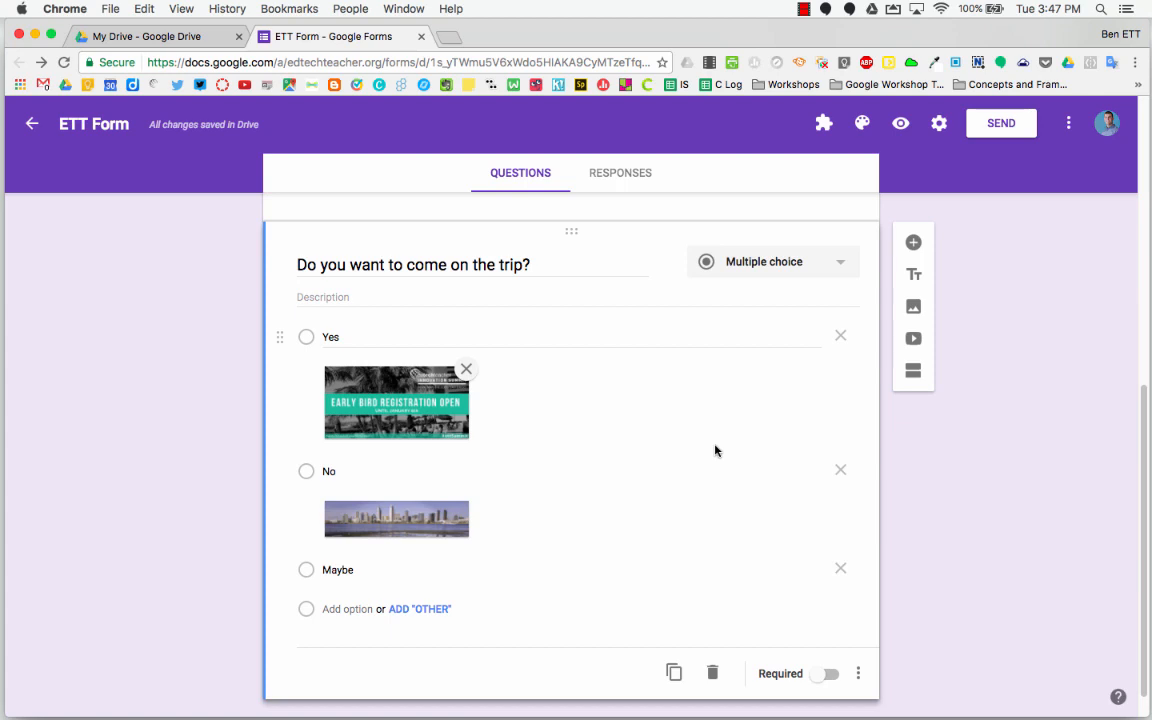
click(858, 673)
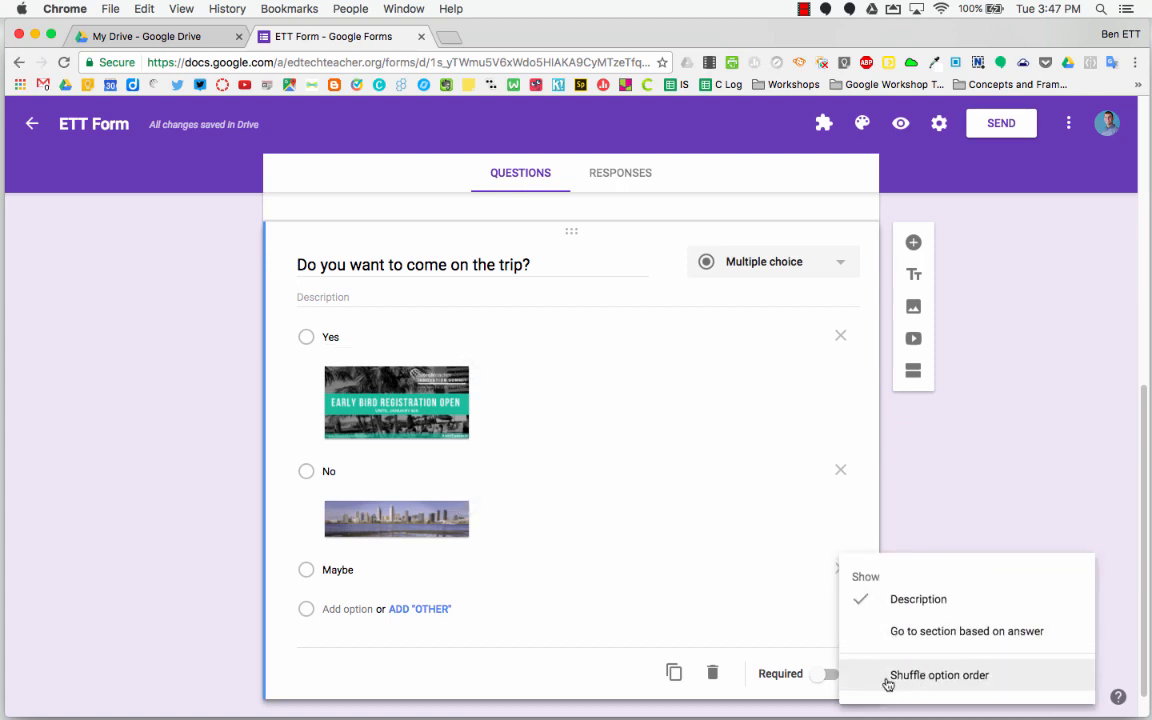
click(958, 678)
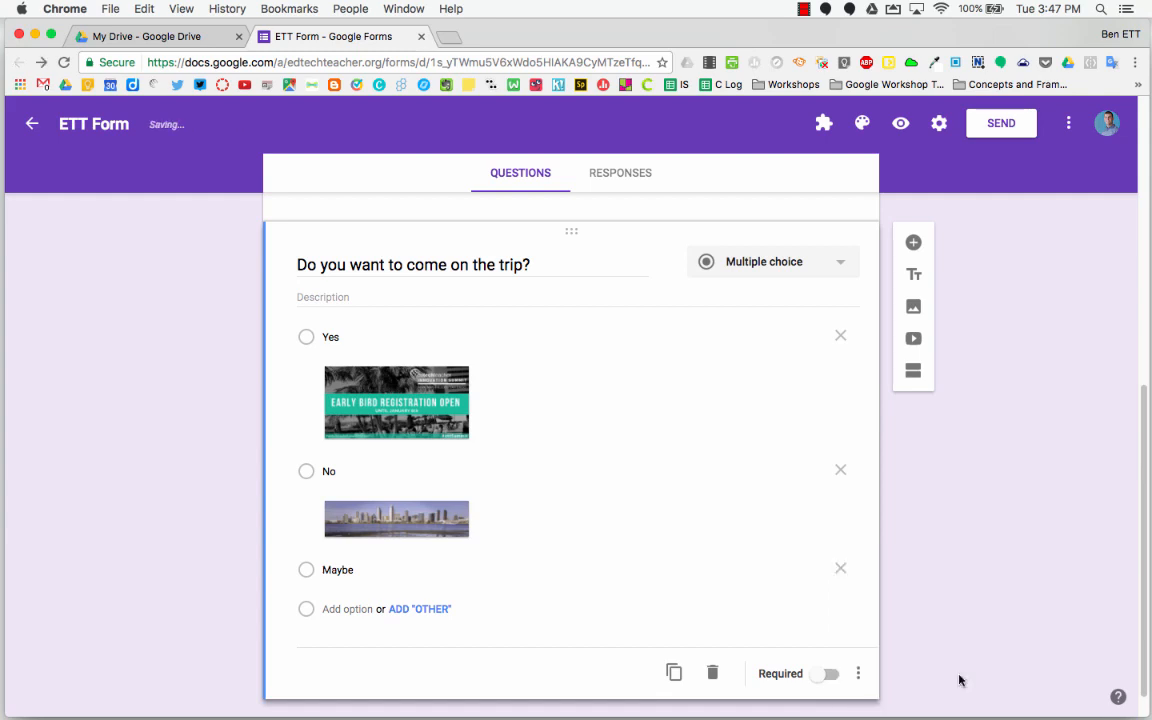
click(858, 673)
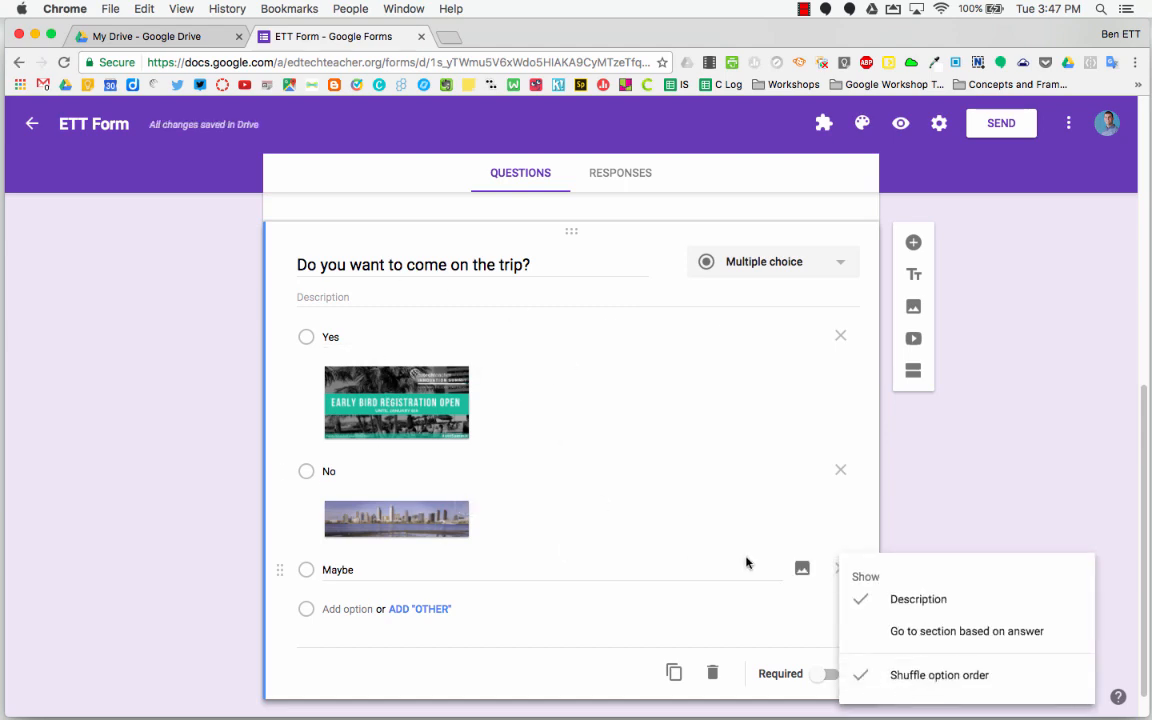
click(926, 512)
Turn on data validation for the "What is your name?" question
scroll(926, 513, up, 2)
scroll(820, 368, up, 6)
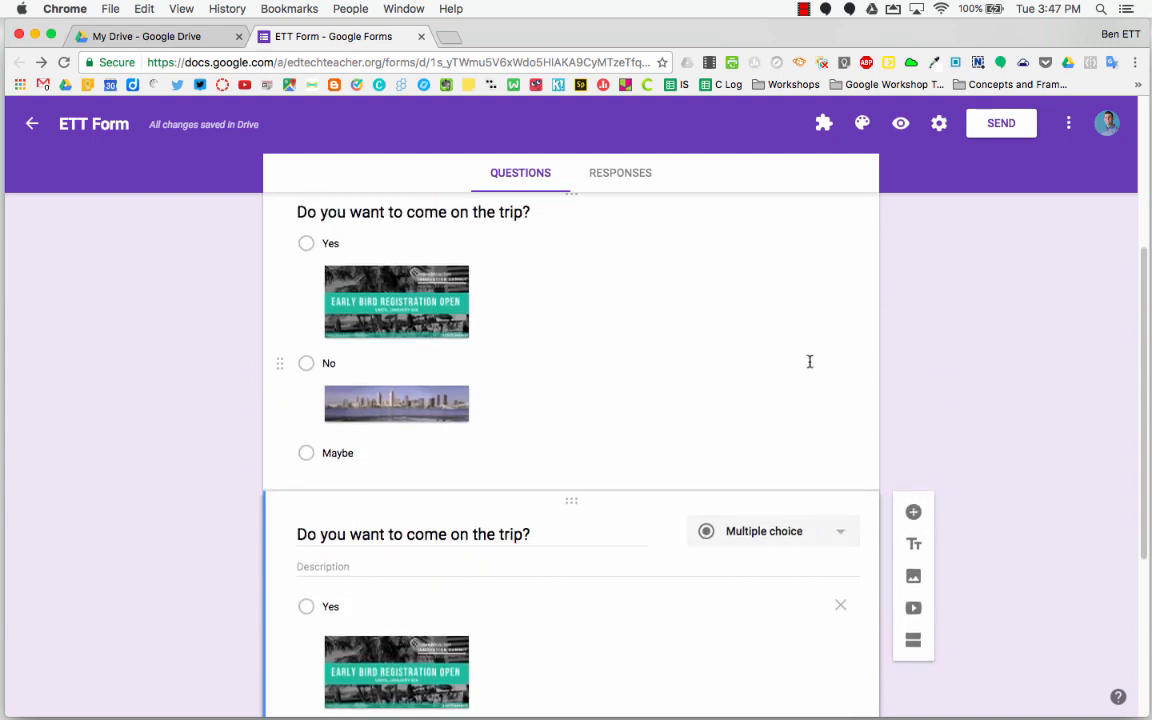
click(569, 408)
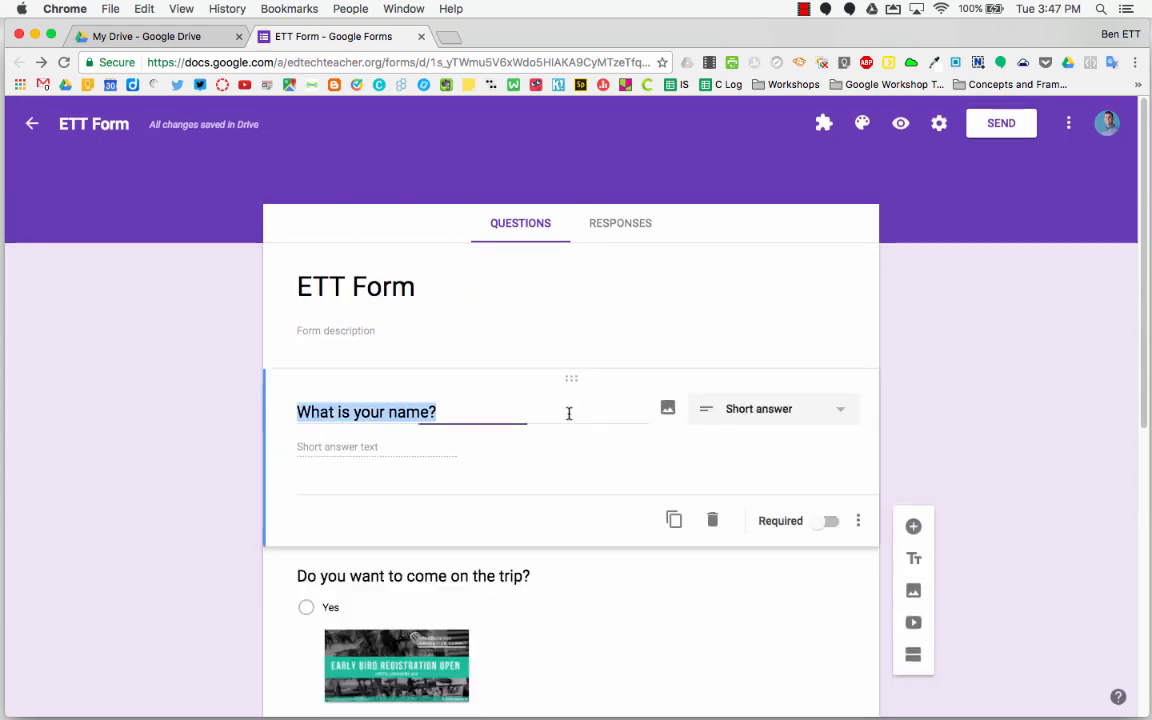
click(858, 520)
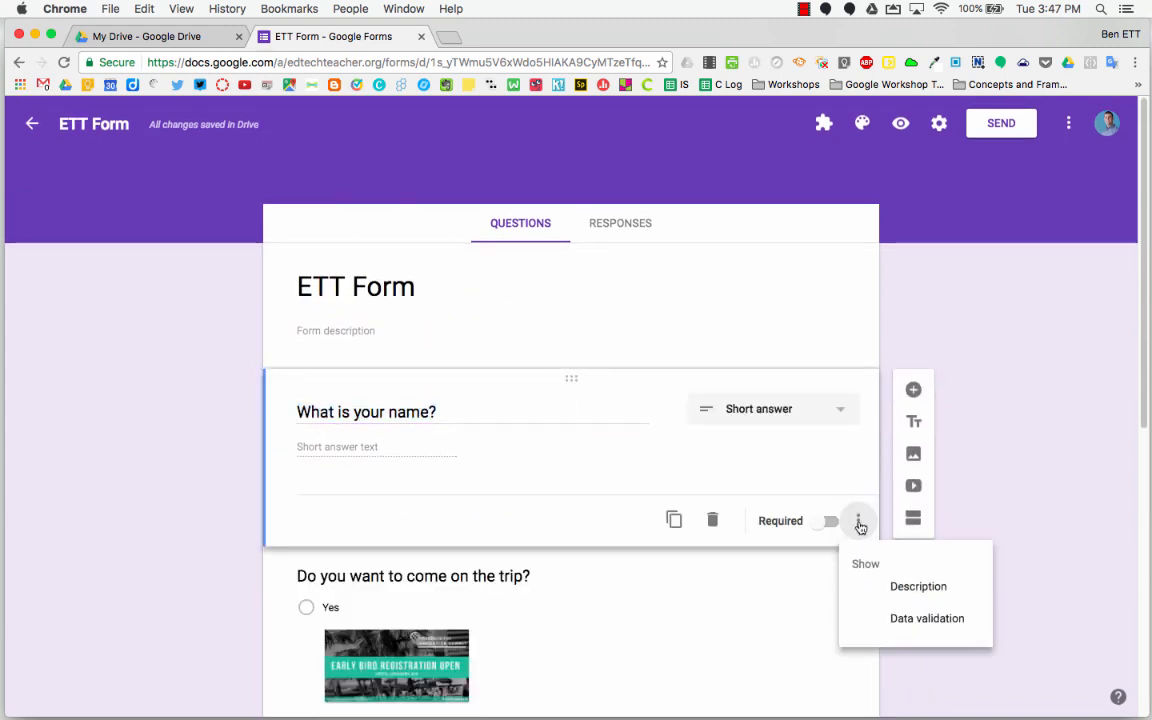
click(946, 619)
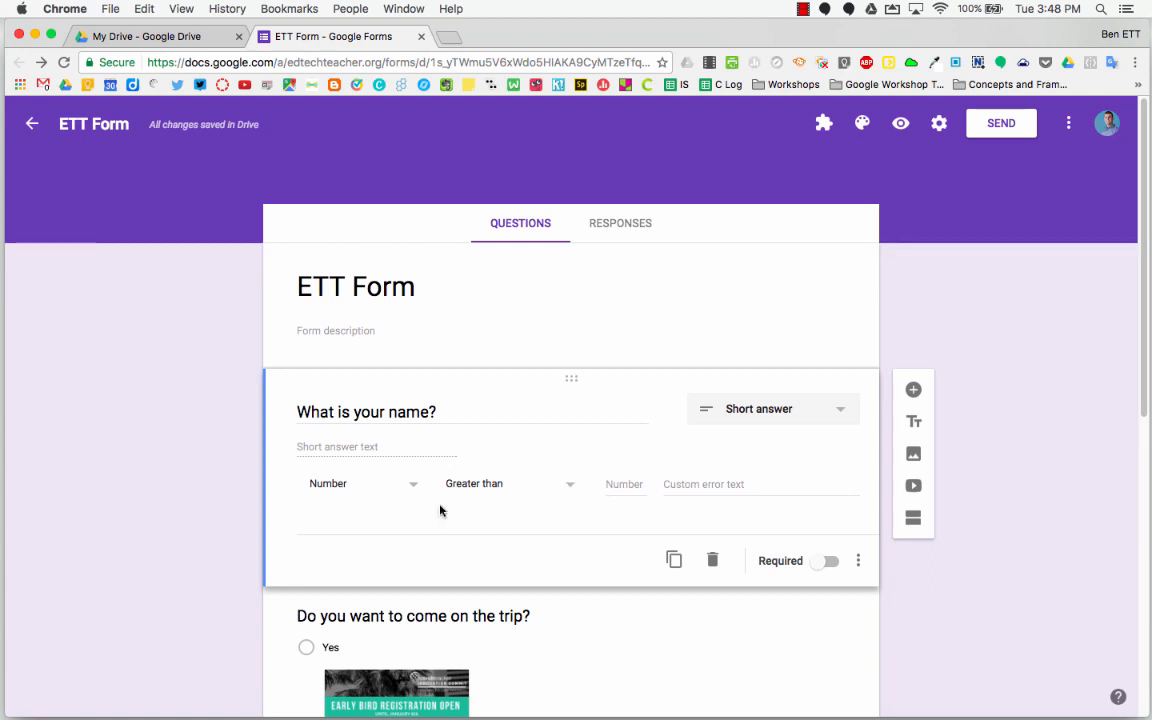
Try the Text validation type with the Email address rule on the name question, and return the type to Number
click(404, 491)
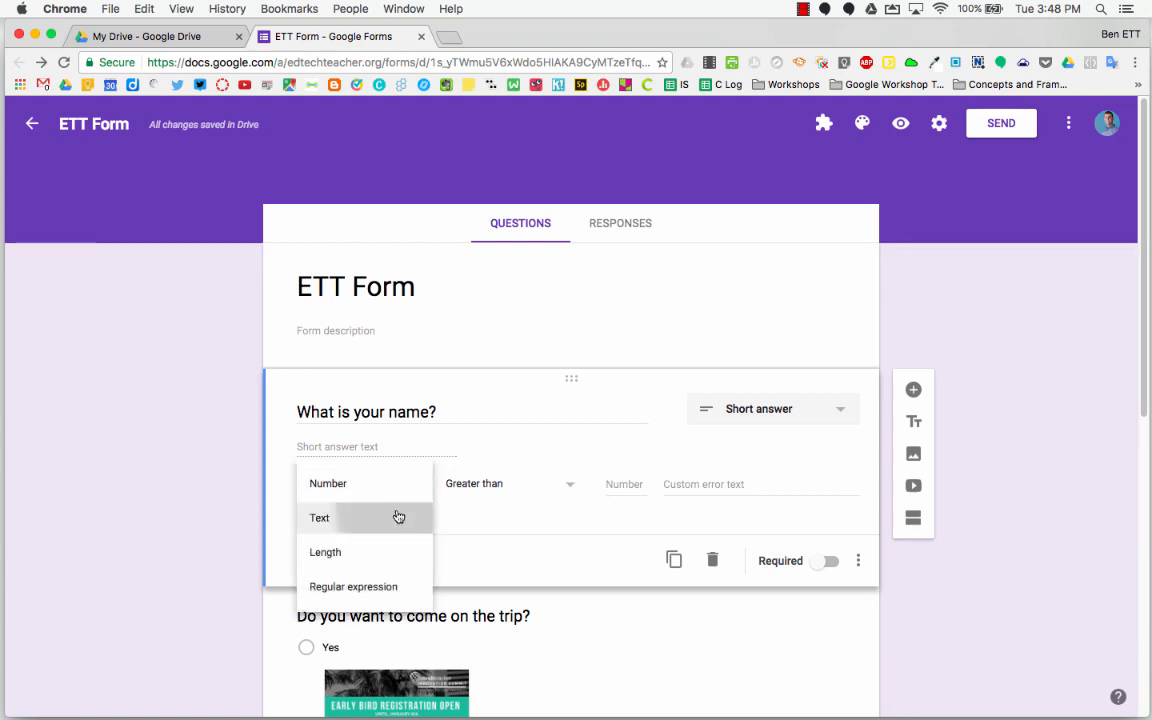
click(399, 517)
click(478, 492)
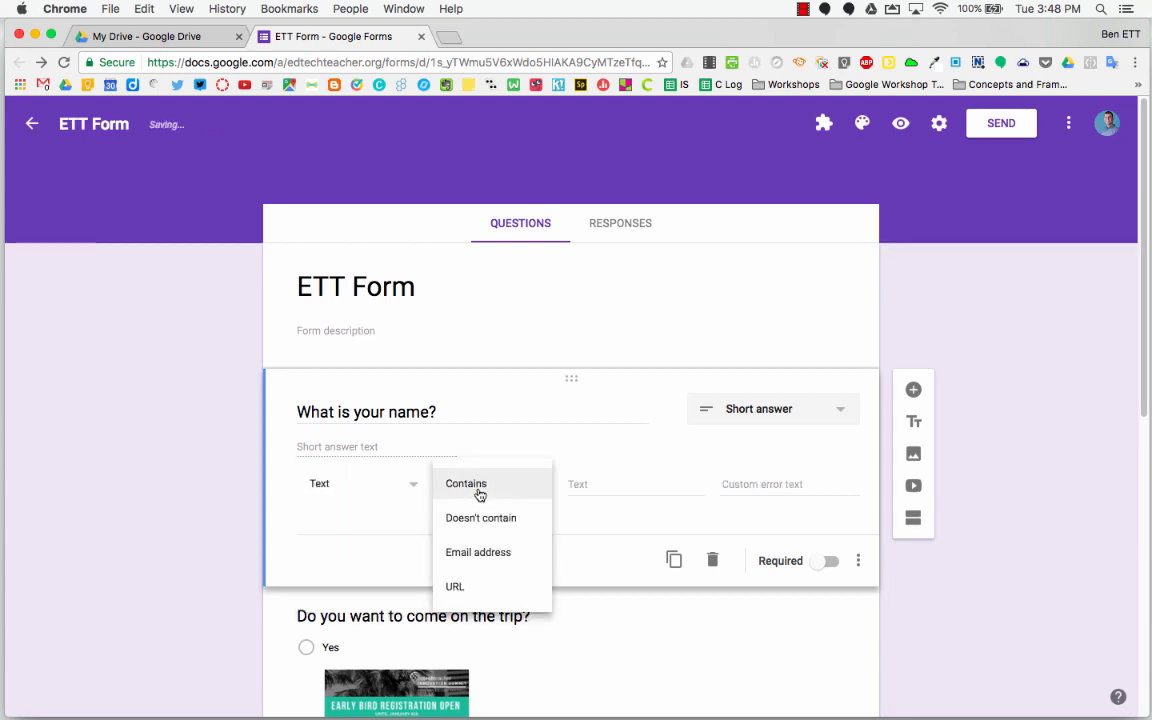
click(484, 554)
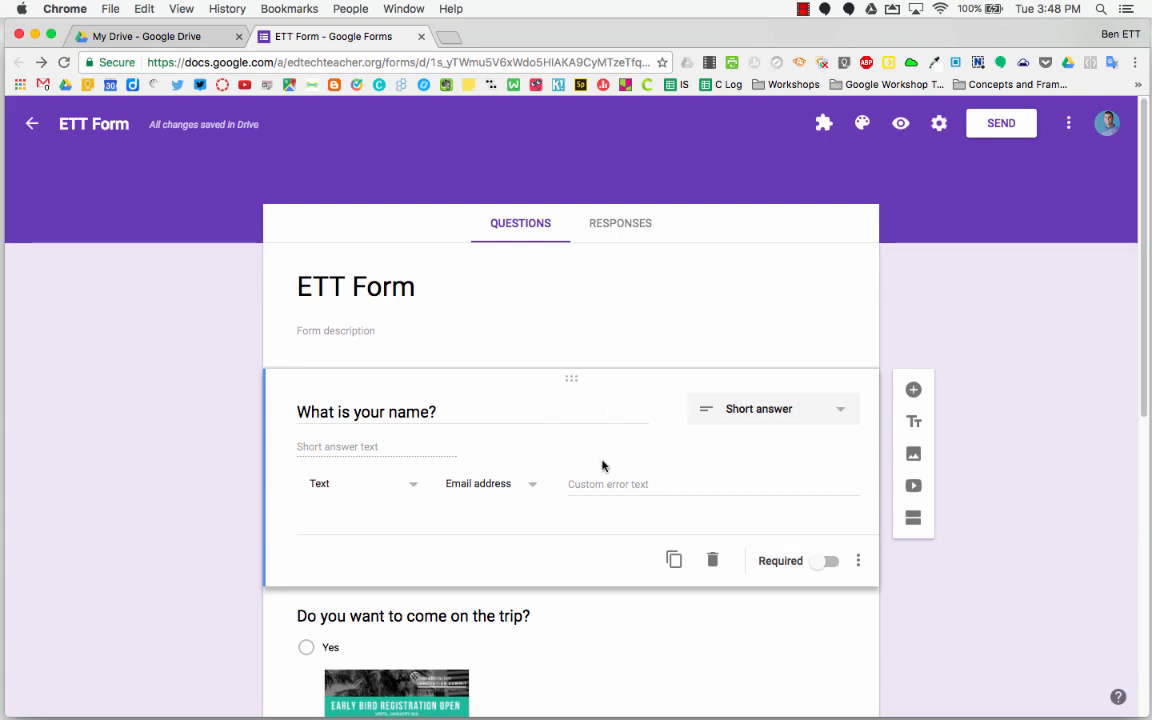
click(408, 488)
click(390, 458)
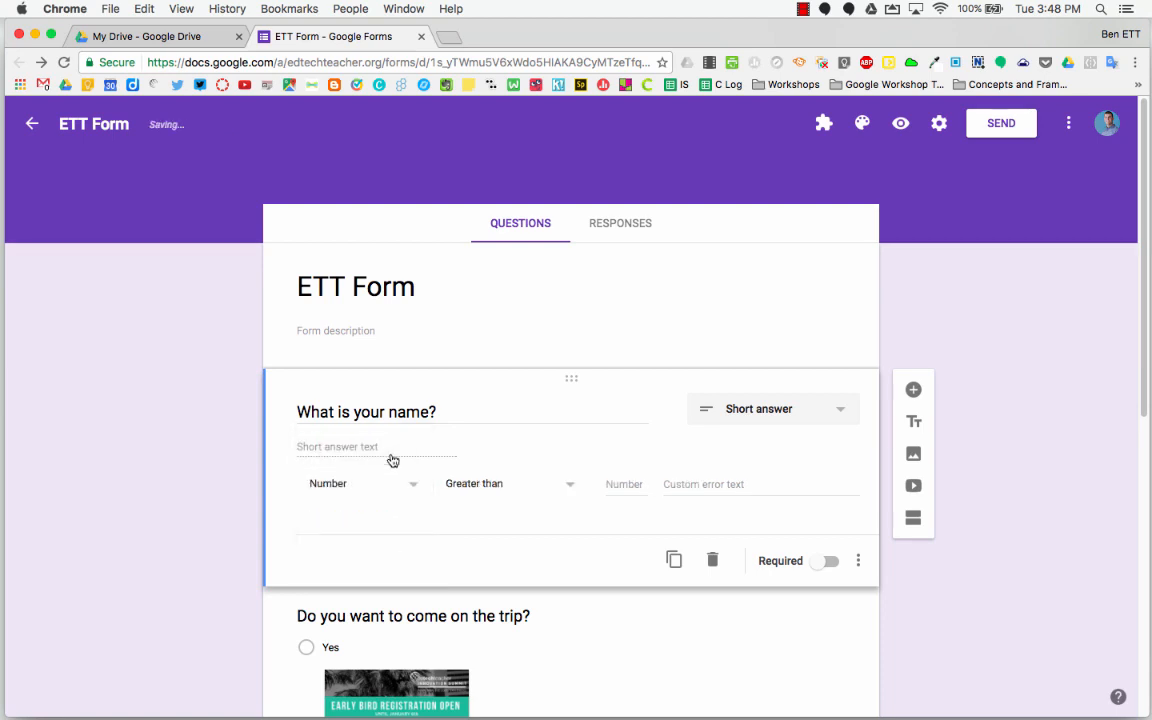
Open the additional options of the "What is your name?" question
click(857, 561)
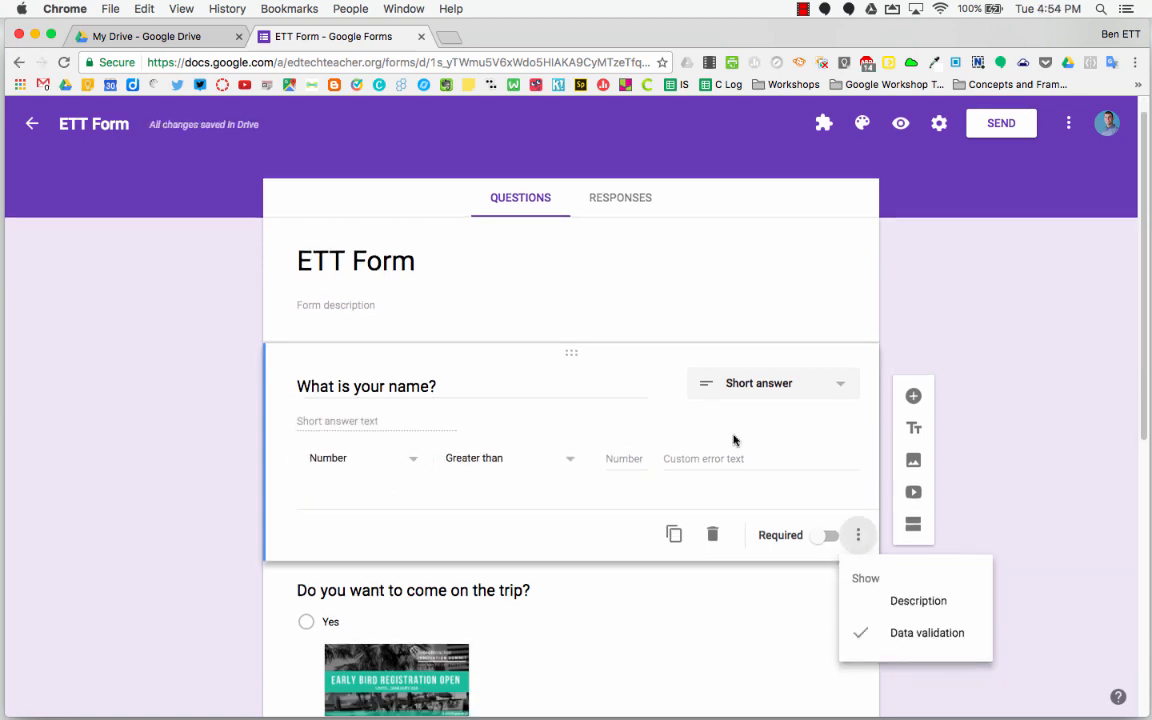